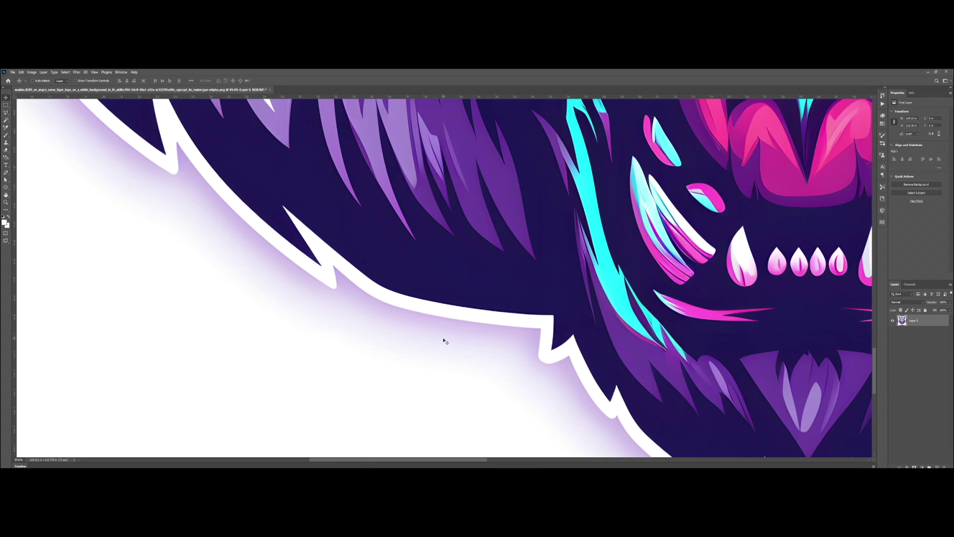
{"action": "scroll", "coordinate": [444, 341], "scroll_direction": "down", "scroll_amount": 10}
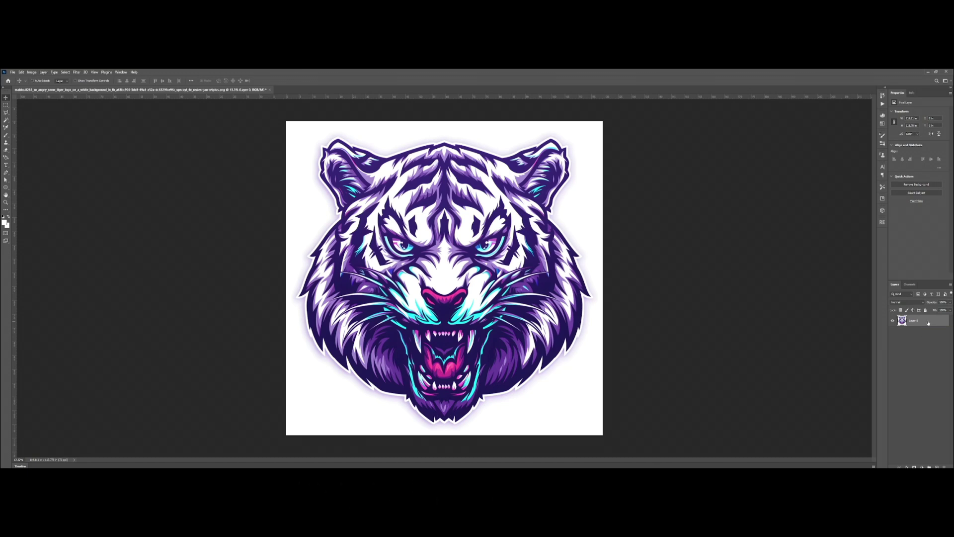
{"action": "key", "text": "ctrl+j"}
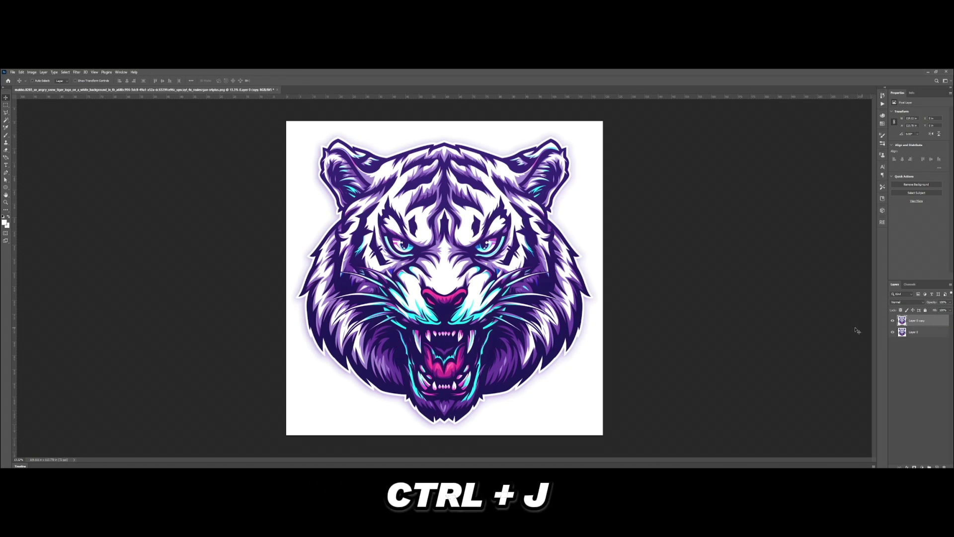
{"action": "left_click", "coordinate": [917, 332]}
{"action": "key", "text": "ctrl+j"}
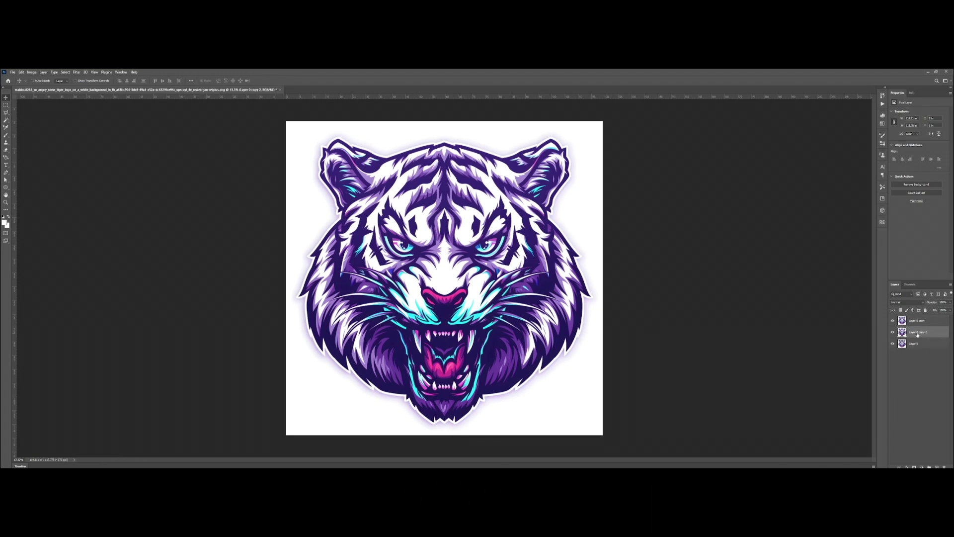
{"action": "left_click", "coordinate": [920, 326]}
{"action": "key", "text": "Delete"}
{"action": "key", "text": "Delete"}
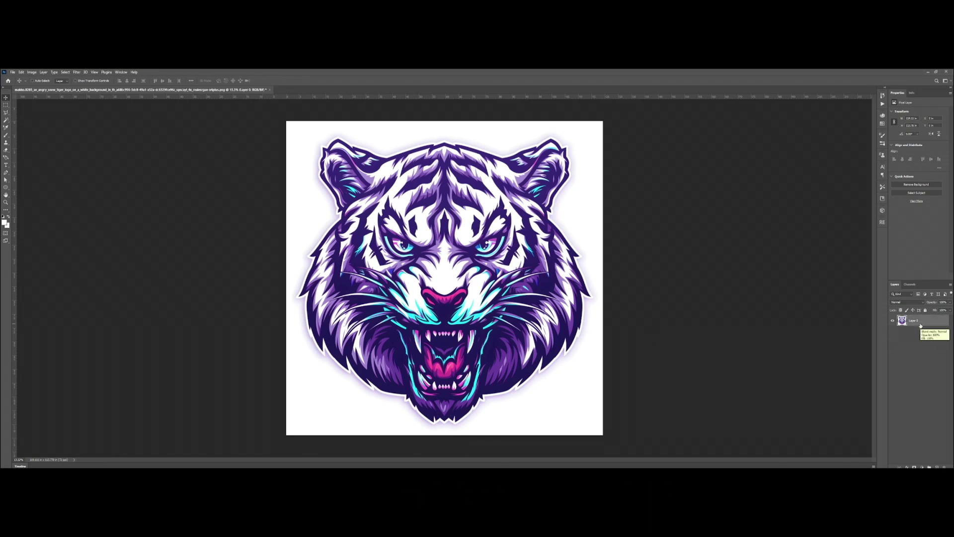
Step: Duplicate Layer 0 within the same document, keeping the suggested name
{"action": "right_click", "coordinate": [903, 320]}
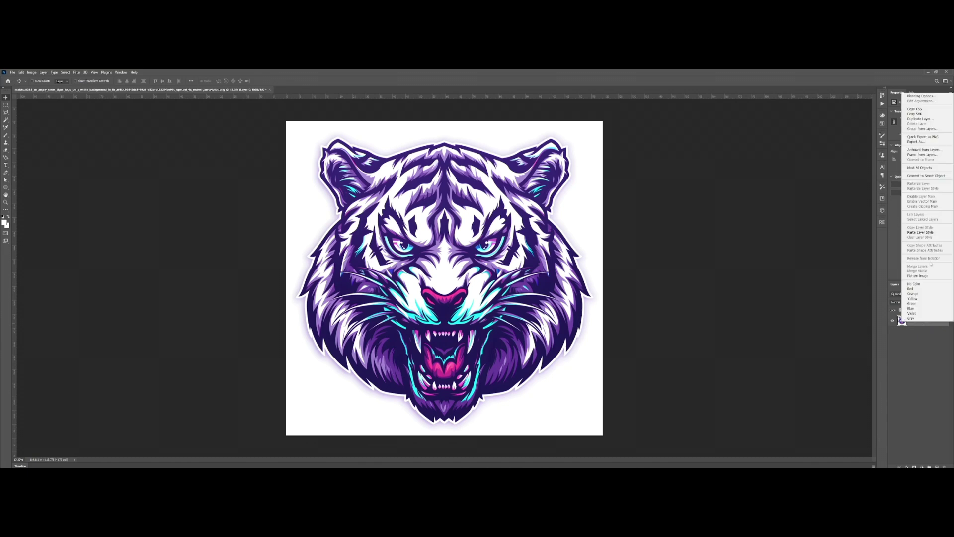
{"action": "left_click", "coordinate": [938, 120]}
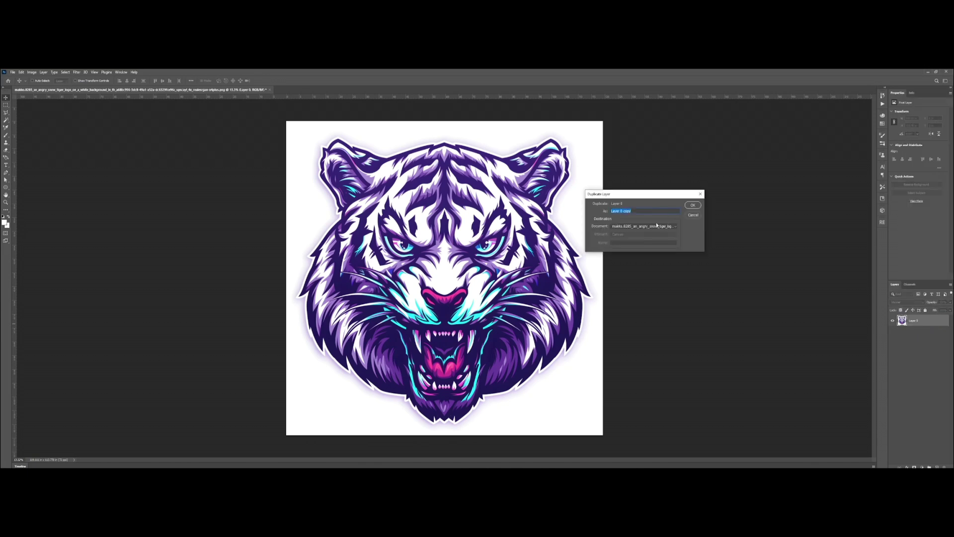
{"action": "left_click", "coordinate": [693, 206]}
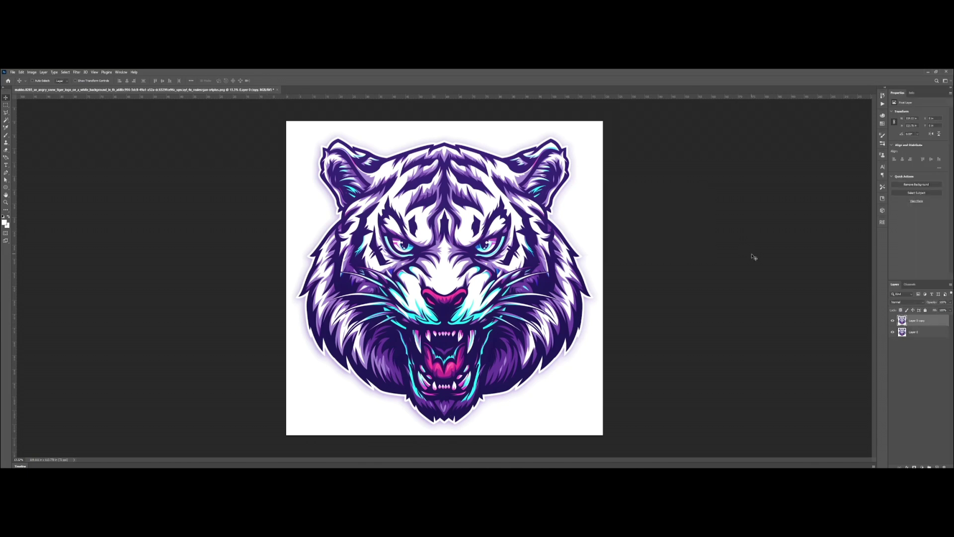
Step: Rename the lower tiger layer "Original" and the upper one "Copy", and hide the Original layer
{"action": "double_click", "coordinate": [914, 332]}
{"action": "type", "text": "Original"}
{"action": "double_click", "coordinate": [918, 320]}
{"action": "type", "text": "Copy"}
{"action": "key", "text": "Return"}
{"action": "left_click", "coordinate": [893, 332]}
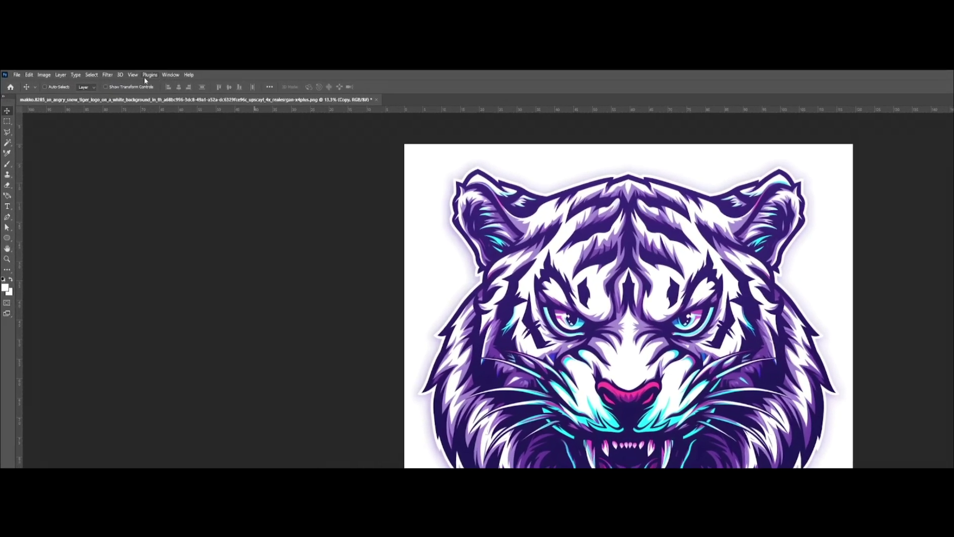
Step: Select the white areas of the Copy layer with Color Range, using Sampled Colors and a high fuzziness
{"action": "left_click", "coordinate": [65, 72]}
{"action": "left_click", "coordinate": [106, 155]}
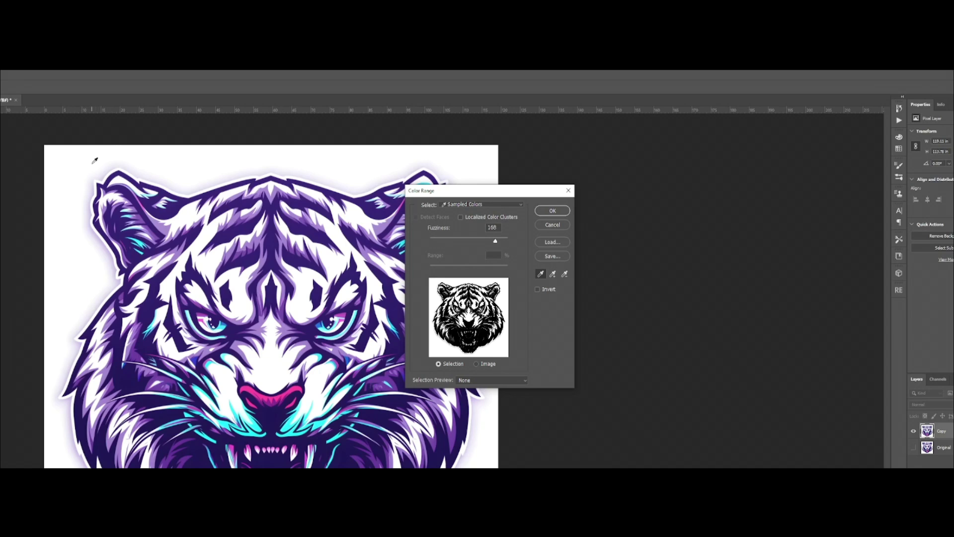
{"action": "left_click_drag", "start_coordinate": [461, 238], "coordinate": [420, 235]}
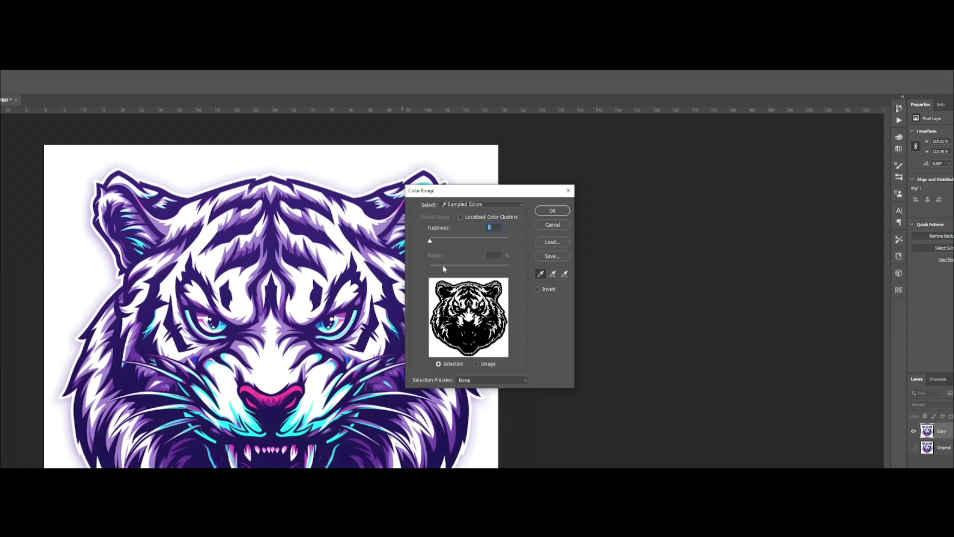
{"action": "left_click_drag", "start_coordinate": [448, 242], "coordinate": [460, 242]}
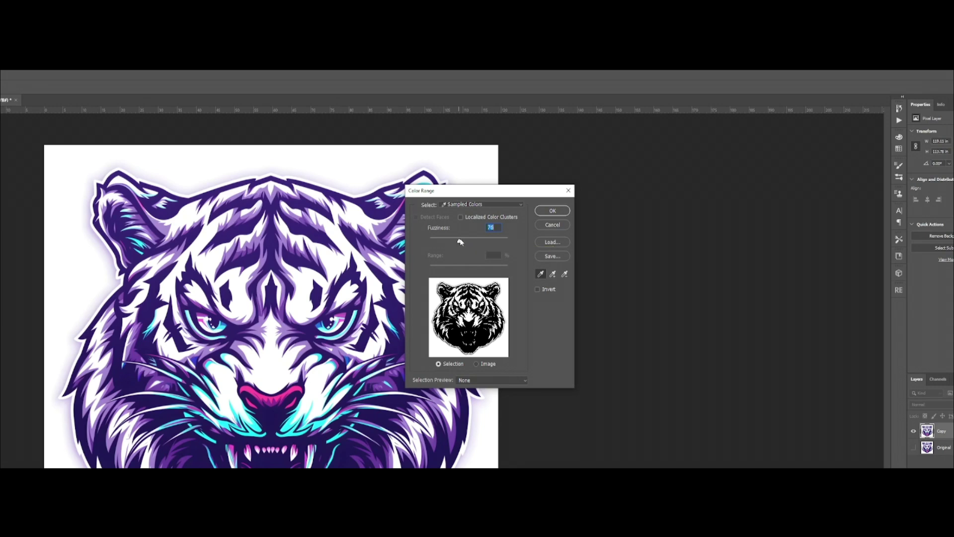
{"action": "left_click_drag", "start_coordinate": [460, 242], "coordinate": [431, 242]}
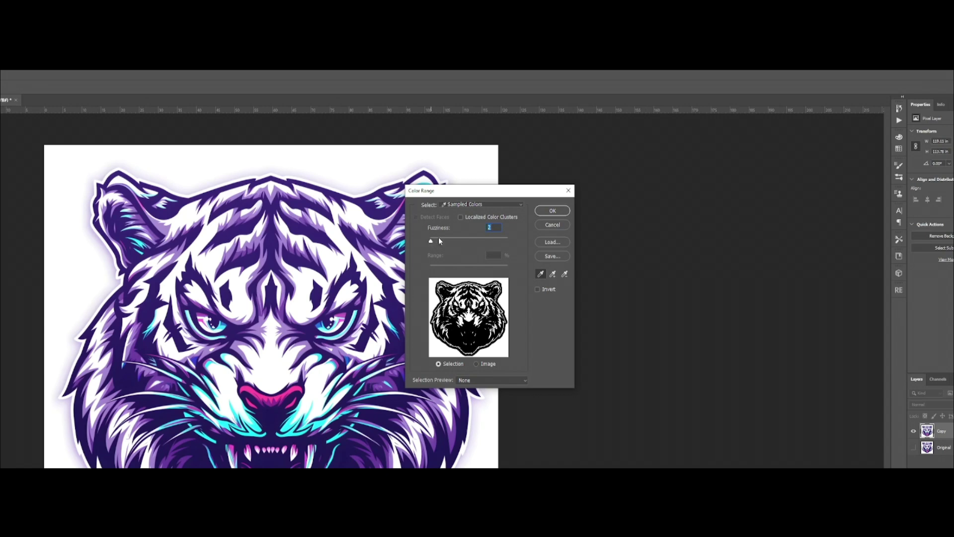
{"action": "left_click", "coordinate": [448, 239]}
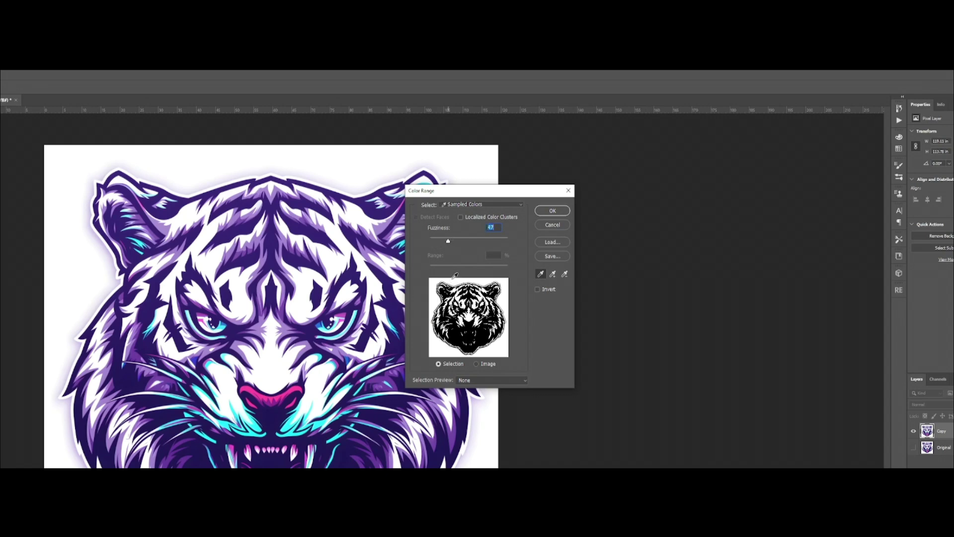
{"action": "left_click_drag", "start_coordinate": [463, 241], "coordinate": [500, 242]}
{"action": "key", "text": "Return"}
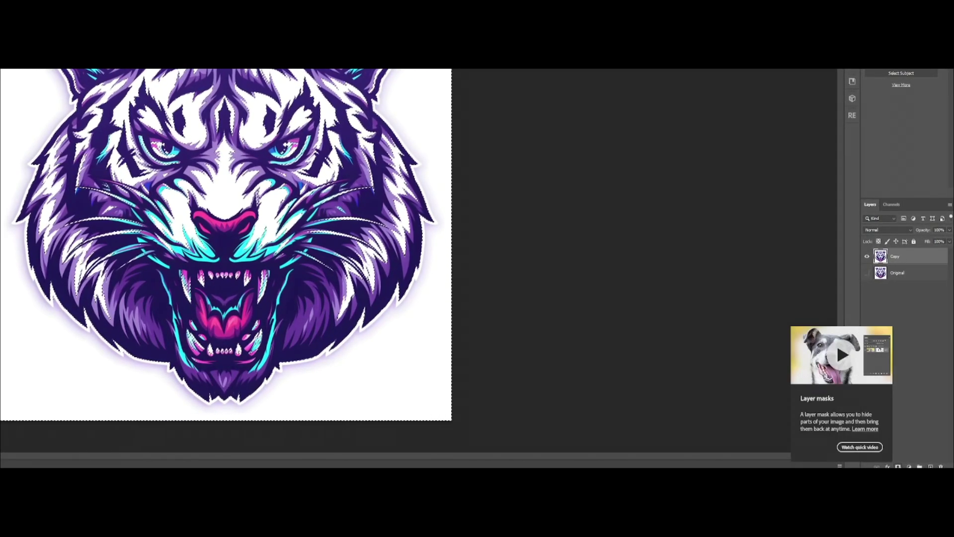
Step: Add a layer mask to the Copy layer from the selection and invert it to knock out the white areas
{"action": "left_click", "coordinate": [898, 466]}
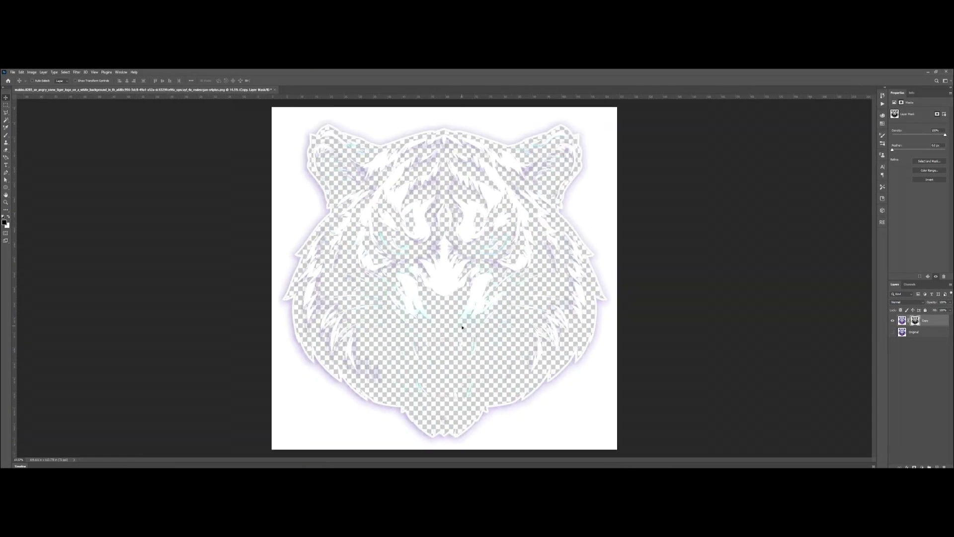
{"action": "left_click", "coordinate": [929, 180]}
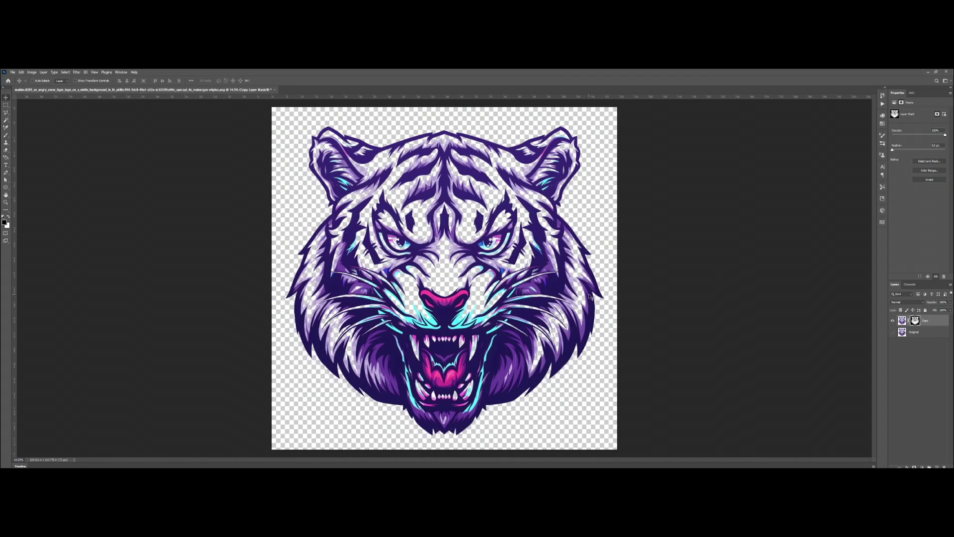
Step: Examine the masked tiger artwork as a whole and up close to judge its edges and the opacity of its colors
{"action": "scroll", "coordinate": [497, 358], "scroll_direction": "up", "scroll_amount": 5}
{"action": "scroll", "coordinate": [500, 365], "scroll_direction": "down", "scroll_amount": 7}
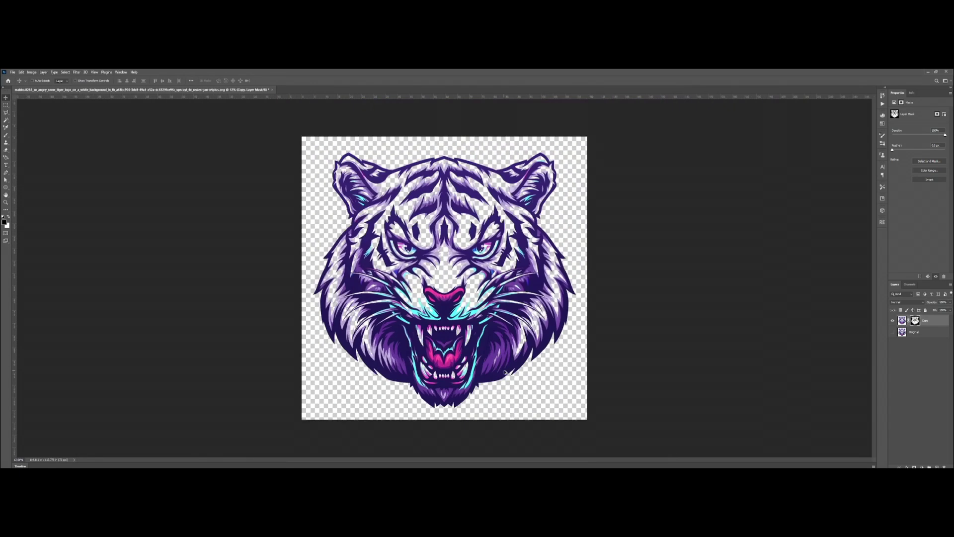
{"action": "scroll", "coordinate": [502, 358], "scroll_direction": "up", "scroll_amount": 2}
{"action": "scroll", "coordinate": [378, 243], "scroll_direction": "up", "scroll_amount": 6}
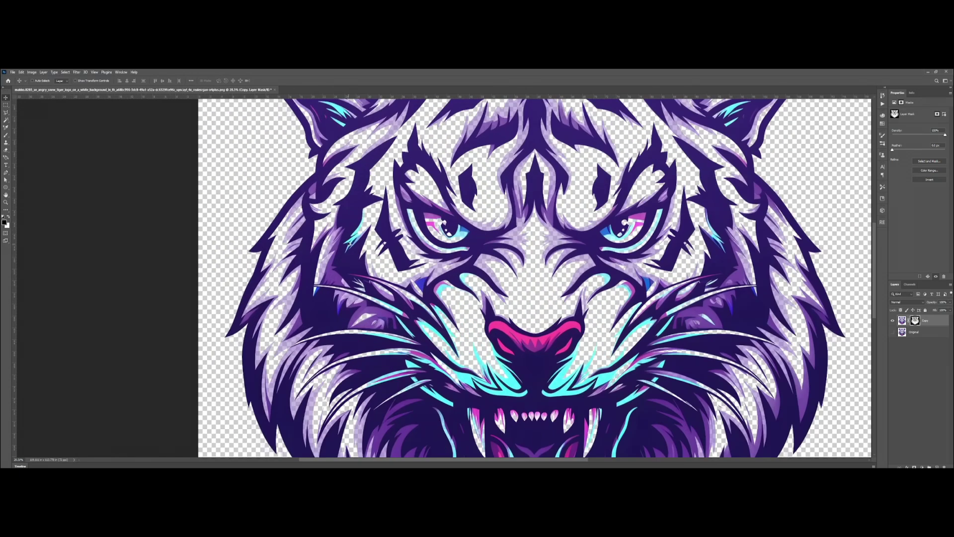
{"action": "scroll", "coordinate": [378, 243], "scroll_direction": "down", "scroll_amount": 6}
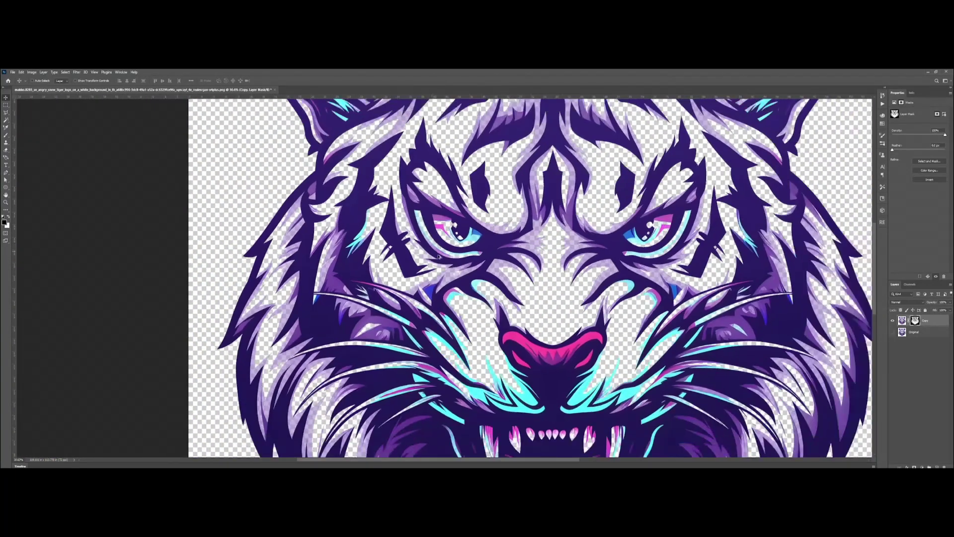
{"action": "scroll", "coordinate": [539, 322], "scroll_direction": "up", "scroll_amount": 4}
{"action": "scroll", "coordinate": [538, 322], "scroll_direction": "down", "scroll_amount": 4}
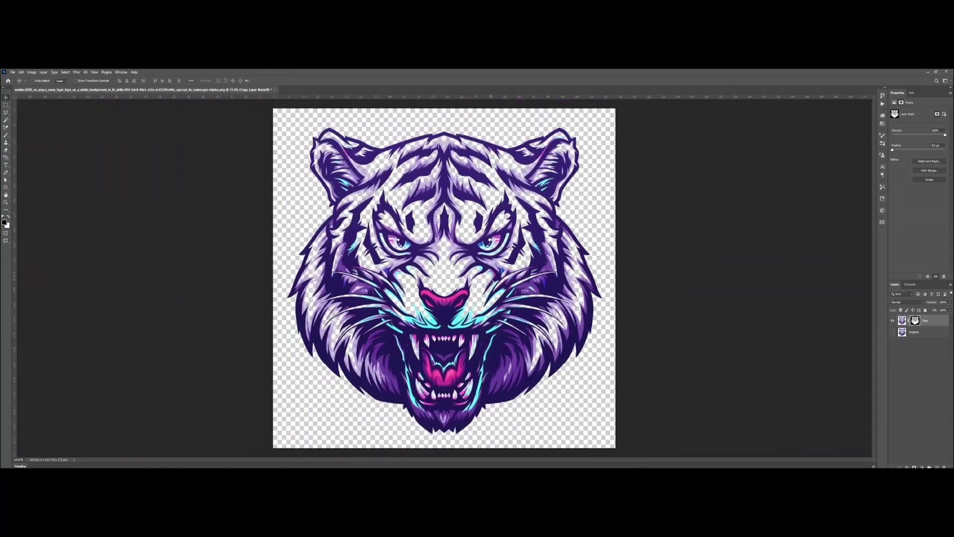
{"action": "scroll", "coordinate": [356, 210], "scroll_direction": "up", "scroll_amount": 5}
{"action": "scroll", "coordinate": [356, 210], "scroll_direction": "down", "scroll_amount": 5}
{"action": "scroll", "coordinate": [424, 174], "scroll_direction": "up", "scroll_amount": 6}
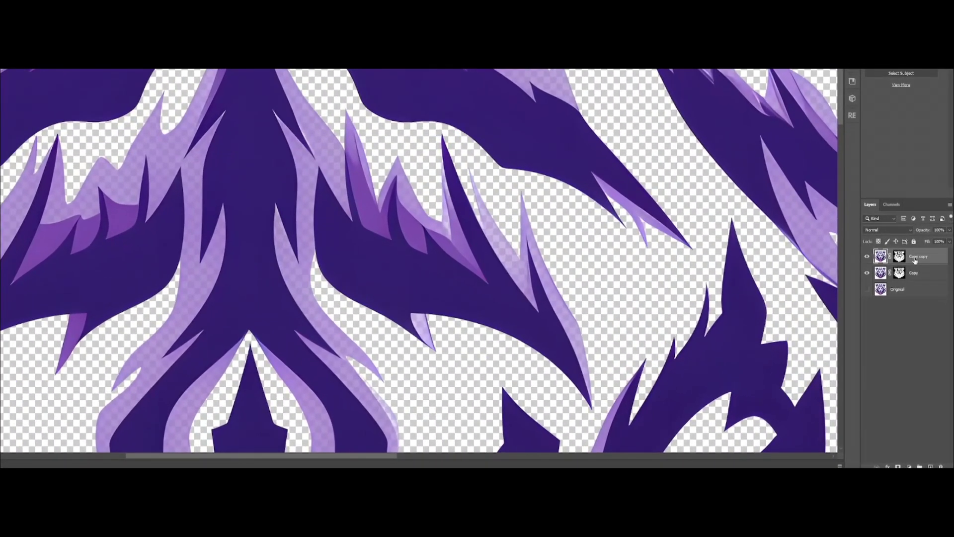
Step: Duplicate the masked Copy layer repeatedly until 18 stacked copies build up the opacity of its semi-transparent colors
{"action": "key", "text": "ctrl+j"}
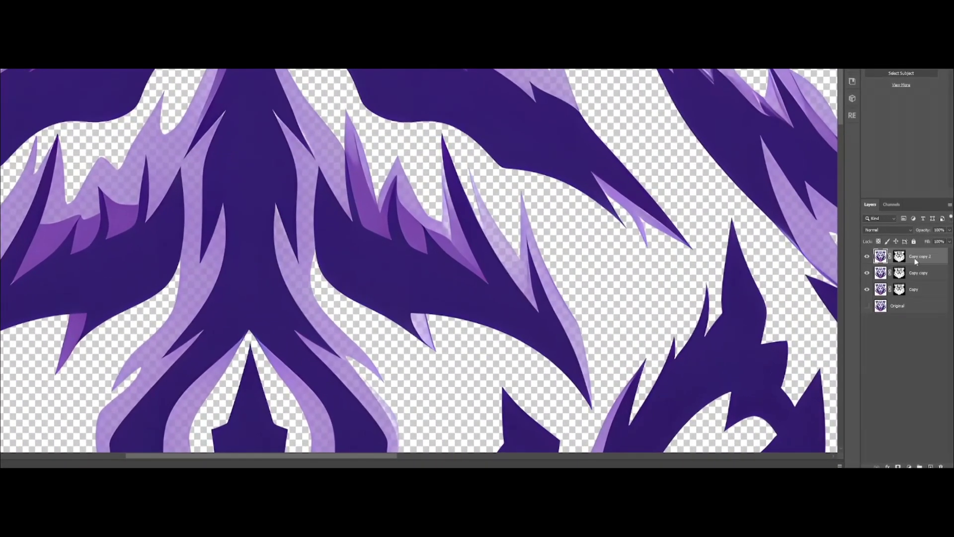
{"action": "key", "text": "ctrl+j"}
{"action": "key", "text": "ctrl+j"}
{"action": "key", "text": "ctrl+j"}
{"action": "key", "text": "ctrl+j"}
{"action": "key", "text": "ctrl+j"}
{"action": "key", "text": "ctrl+j"}
{"action": "key", "text": "ctrl+j"}
{"action": "key", "text": "ctrl+j"}
{"action": "key", "text": "ctrl+j"}
{"action": "key", "text": "ctrl+j"}
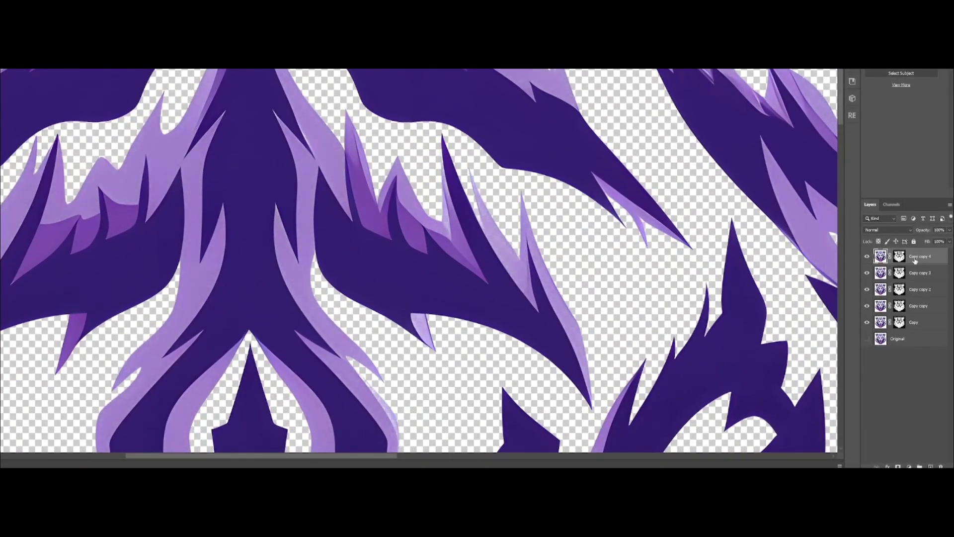
{"action": "key", "text": "ctrl+j"}
{"action": "key", "text": "ctrl+j"}
{"action": "key", "text": "ctrl+j"}
{"action": "key", "text": "ctrl+j"}
{"action": "key", "text": "ctrl+j"}
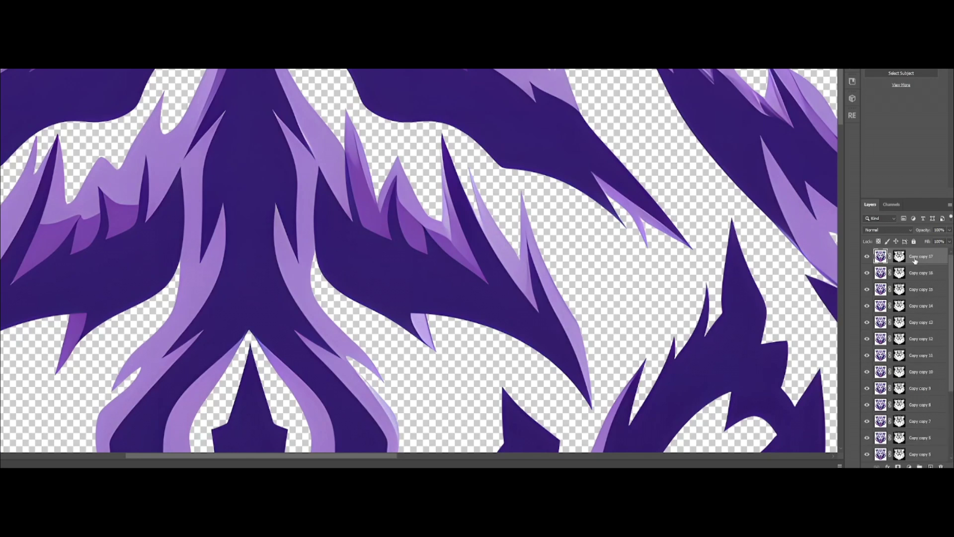
{"action": "scroll", "coordinate": [916, 295], "scroll_direction": "down", "scroll_amount": 5}
{"action": "scroll", "coordinate": [921, 308], "scroll_direction": "up", "scroll_amount": 6}
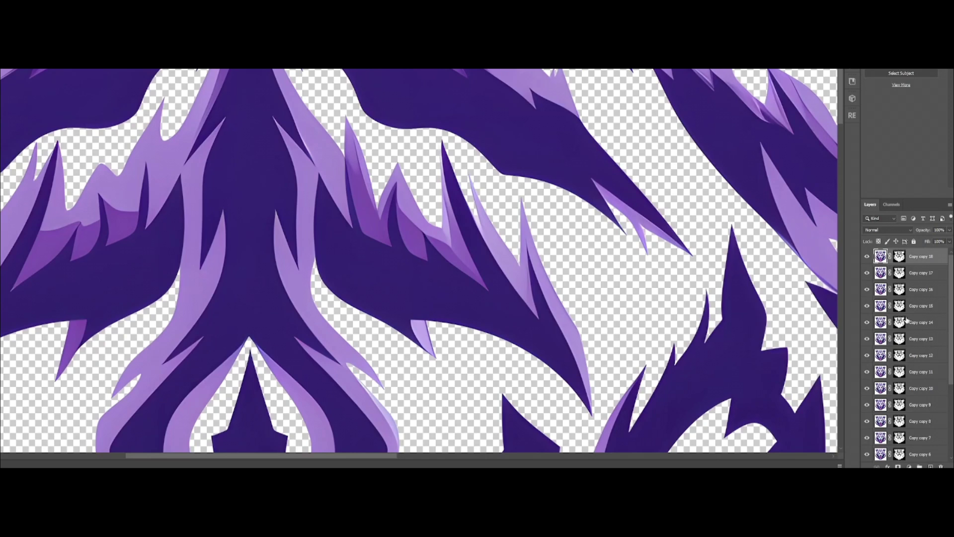
Step: Select all the duplicates from "Copy copy" to "Copy copy 18" and convert them to a Smart Object
{"action": "scroll", "coordinate": [905, 317], "scroll_direction": "down", "scroll_amount": 3}
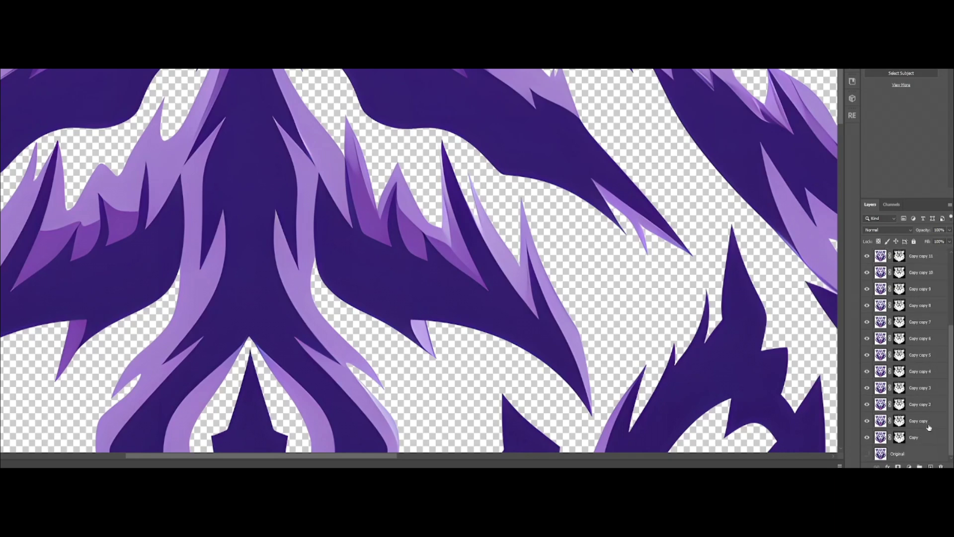
{"action": "scroll", "coordinate": [929, 428], "scroll_direction": "up", "scroll_amount": 3}
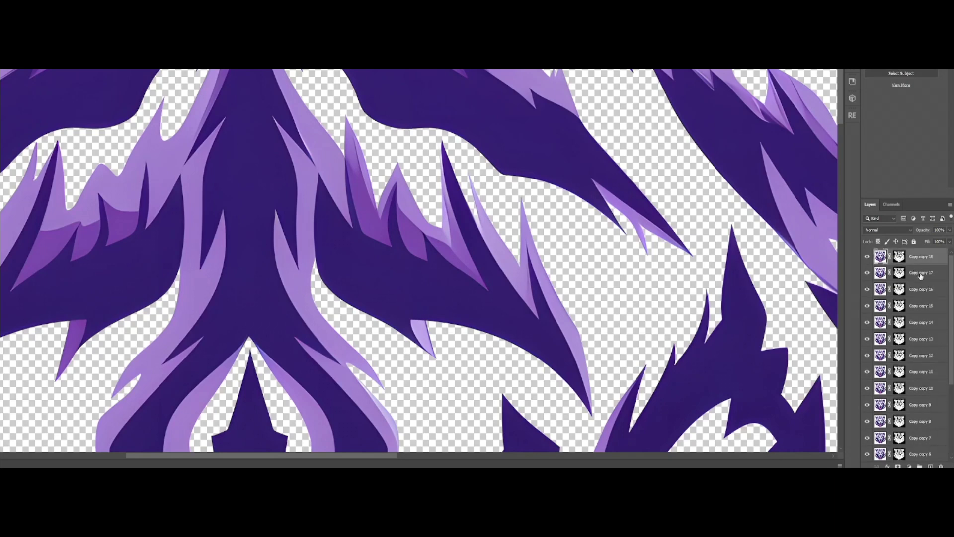
{"action": "scroll", "coordinate": [921, 277], "scroll_direction": "down", "scroll_amount": 3}
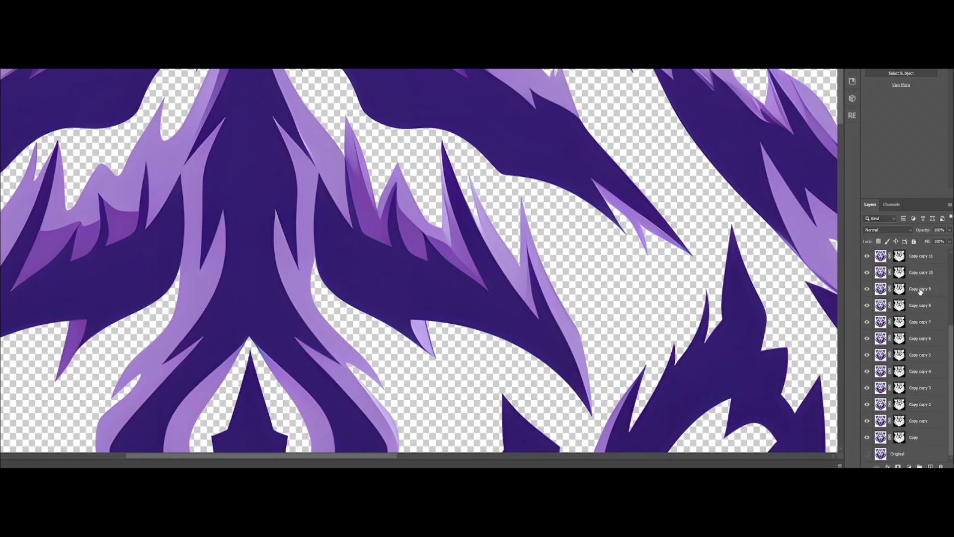
{"action": "left_click", "coordinate": [925, 422], "text": "shift"}
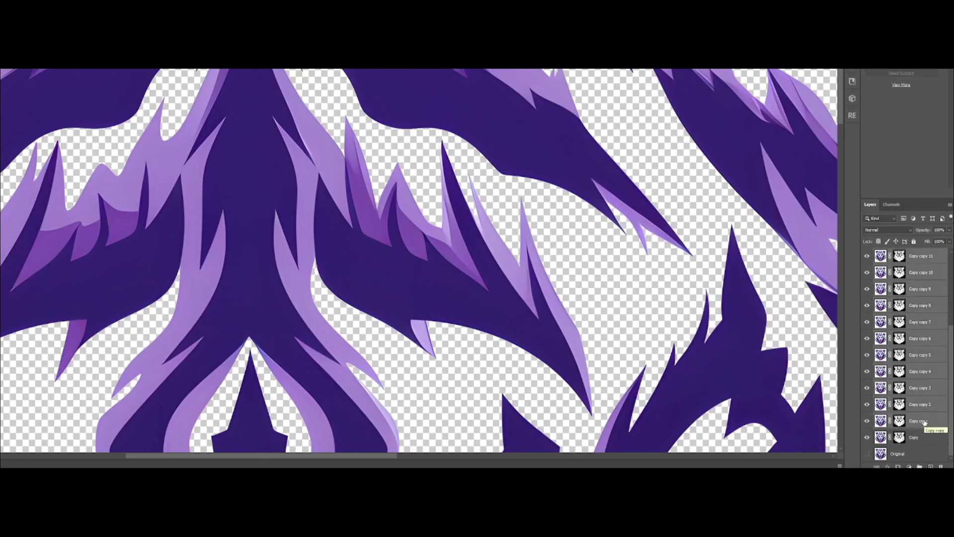
{"action": "scroll", "coordinate": [917, 374], "scroll_direction": "up", "scroll_amount": 4}
{"action": "scroll", "coordinate": [909, 370], "scroll_direction": "down", "scroll_amount": 3}
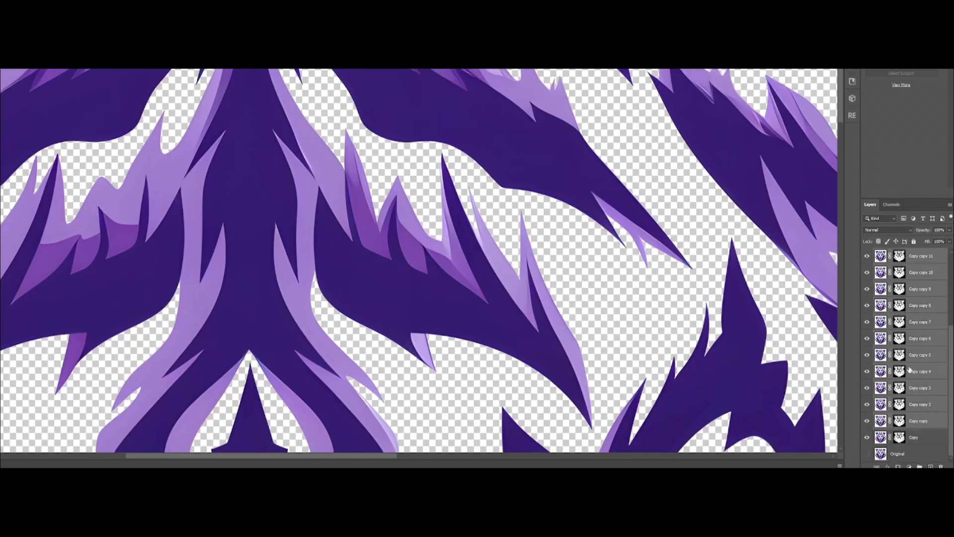
{"action": "right_click", "coordinate": [920, 422]}
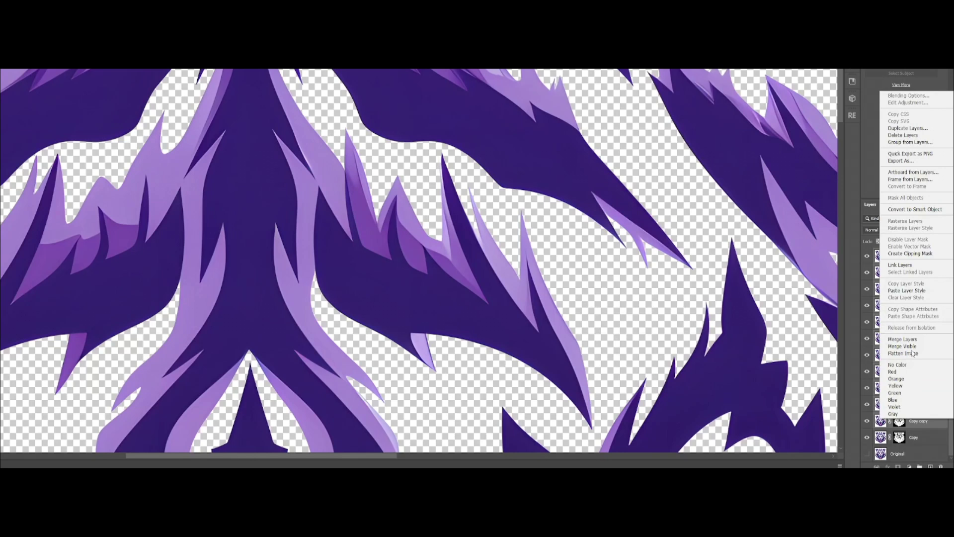
{"action": "left_click", "coordinate": [922, 211]}
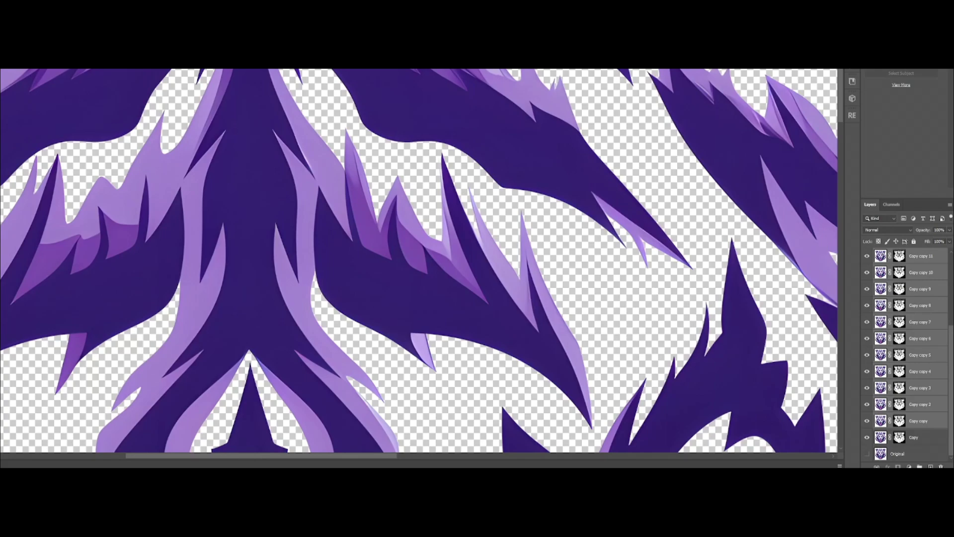
Step: Resize the image to a width of 16 inches at a resolution of 300 pixels/inch
{"action": "scroll", "coordinate": [550, 84], "scroll_direction": "down", "scroll_amount": 6}
{"action": "left_click_drag", "start_coordinate": [587, 308], "coordinate": [522, 169]}
{"action": "scroll", "coordinate": [552, 115], "scroll_direction": "down", "scroll_amount": 2}
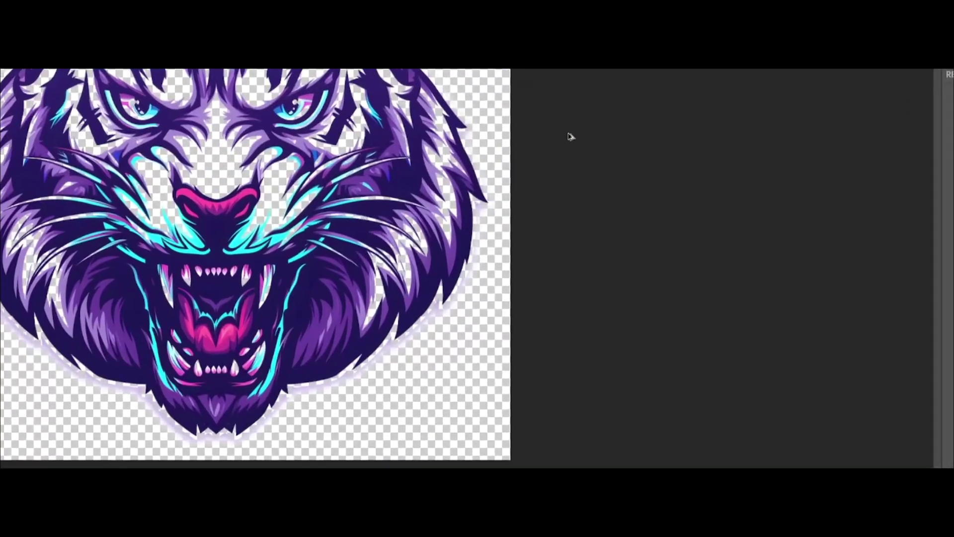
{"action": "key", "text": "ctrl+alt+i"}
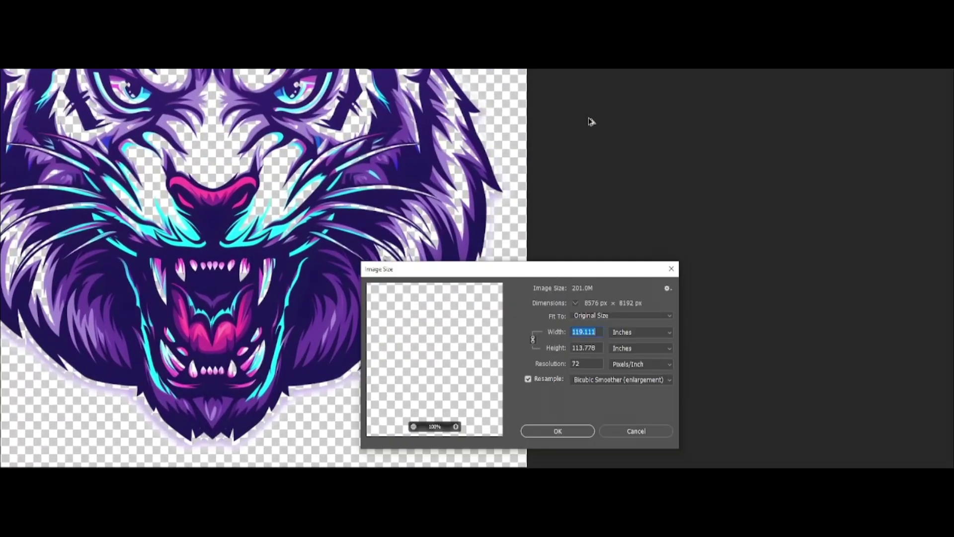
{"action": "type", "text": "16"}
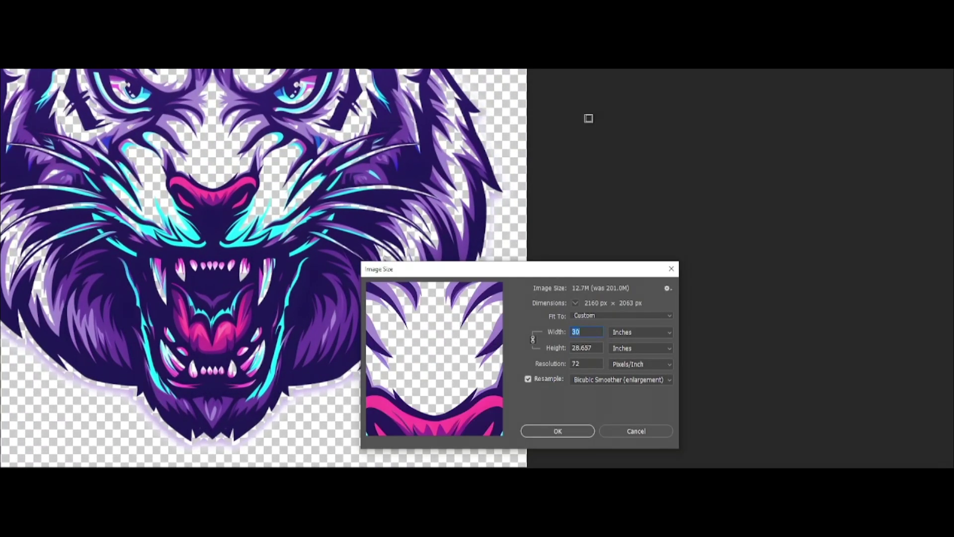
{"action": "key", "text": "Tab"}
{"action": "key", "text": "Tab"}
{"action": "key", "text": "Tab"}
{"action": "type", "text": "300"}
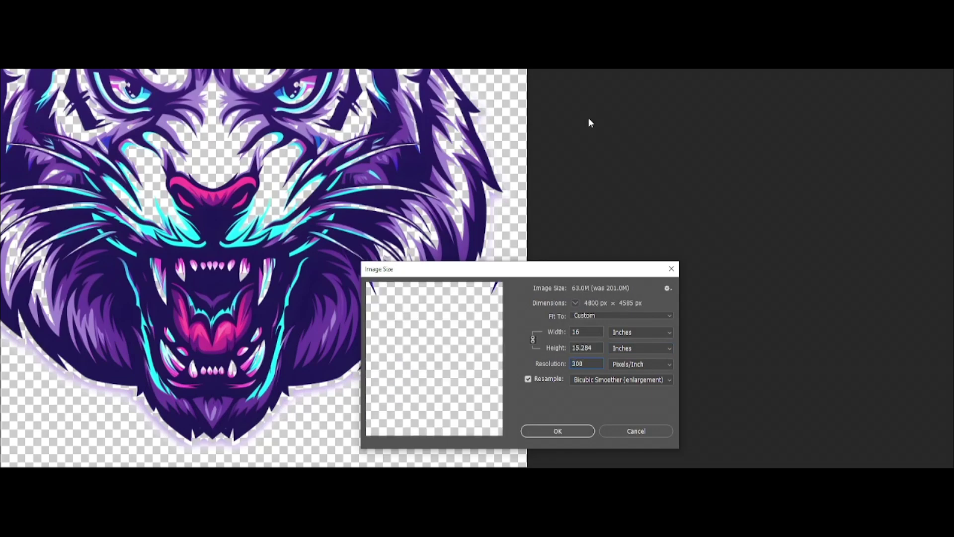
{"action": "key", "text": "Return"}
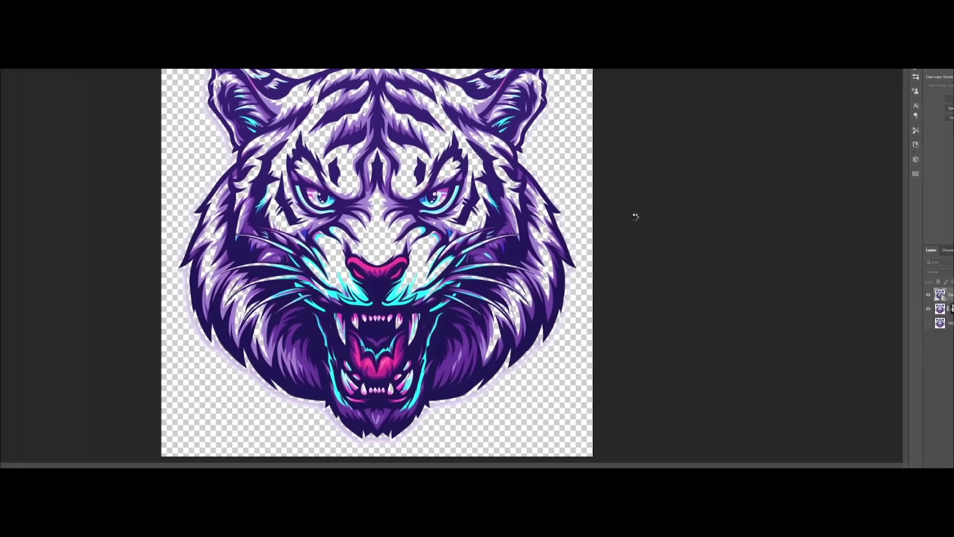
Step: Delete the masked Copy layer beneath the "Copy copy 18" Smart Object
{"action": "scroll", "coordinate": [434, 302], "scroll_direction": "up", "scroll_amount": 10}
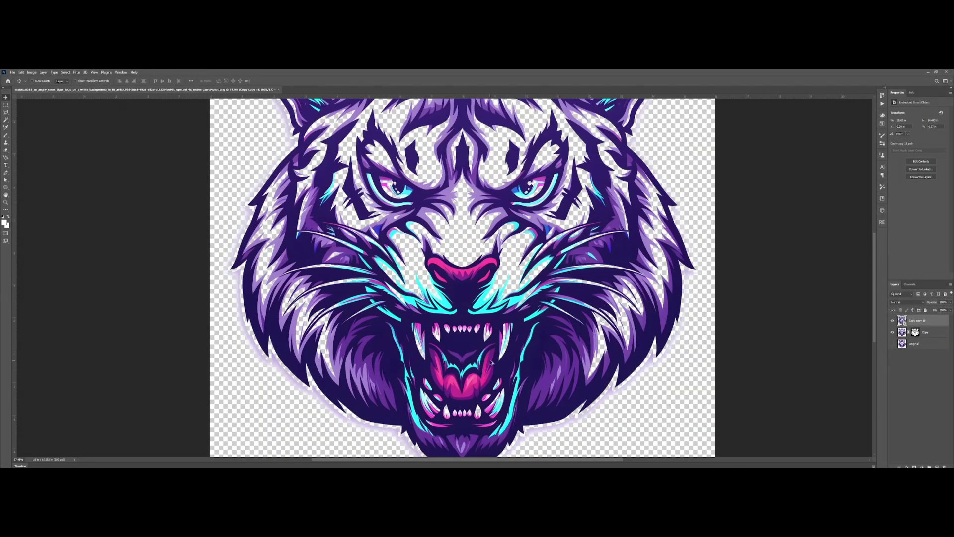
{"action": "scroll", "coordinate": [463, 313], "scroll_direction": "down", "scroll_amount": 3}
{"action": "left_click", "coordinate": [927, 332]}
{"action": "key", "text": "Delete"}
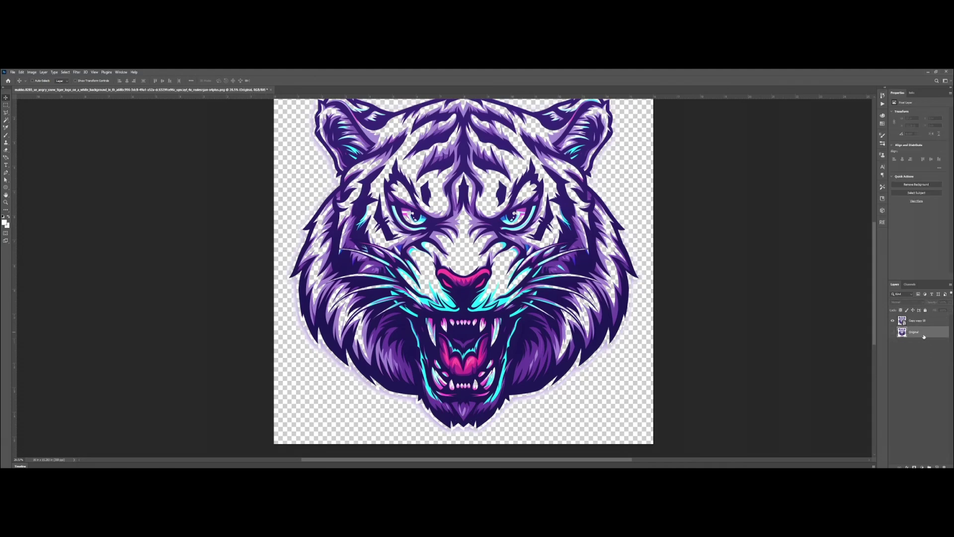
Step: Add a Solid Color fill layer above the Original layer, sampling the dark gray around the canvas as its color
{"action": "left_click", "coordinate": [922, 467]}
{"action": "left_click", "coordinate": [920, 367]}
{"action": "left_click", "coordinate": [711, 288]}
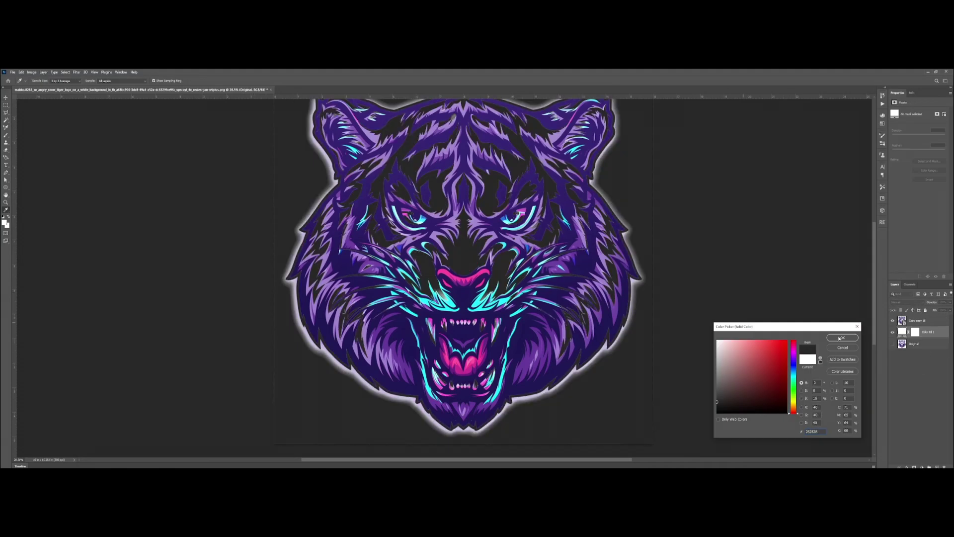
{"action": "left_click", "coordinate": [857, 327]}
Step: Add a white layer mask to the "Copy copy 18" Smart Object and ready the Pen tool
{"action": "scroll", "coordinate": [628, 383], "scroll_direction": "up", "scroll_amount": 5}
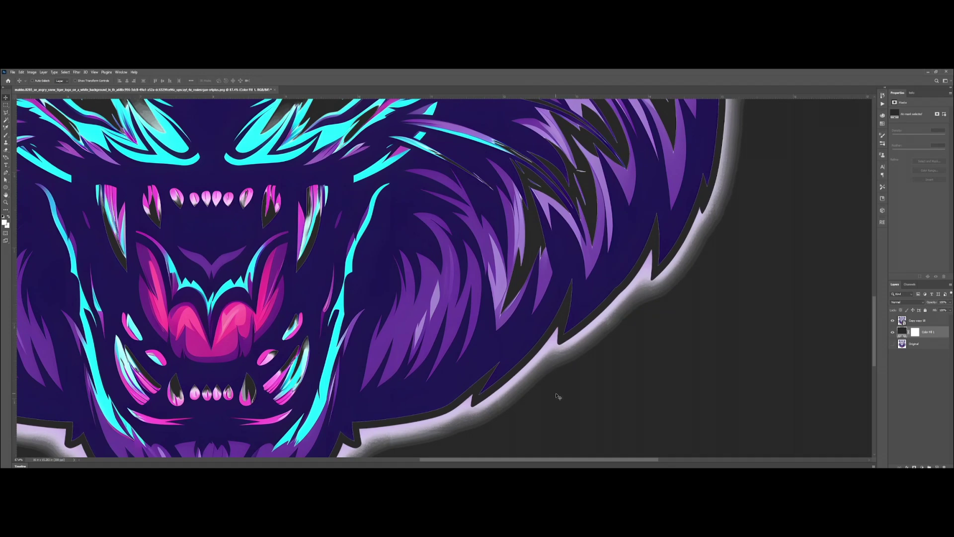
{"action": "left_click_drag", "start_coordinate": [558, 396], "coordinate": [609, 328]}
{"action": "scroll", "coordinate": [619, 324], "scroll_direction": "up", "scroll_amount": 2}
{"action": "scroll", "coordinate": [621, 326], "scroll_direction": "down", "scroll_amount": 2}
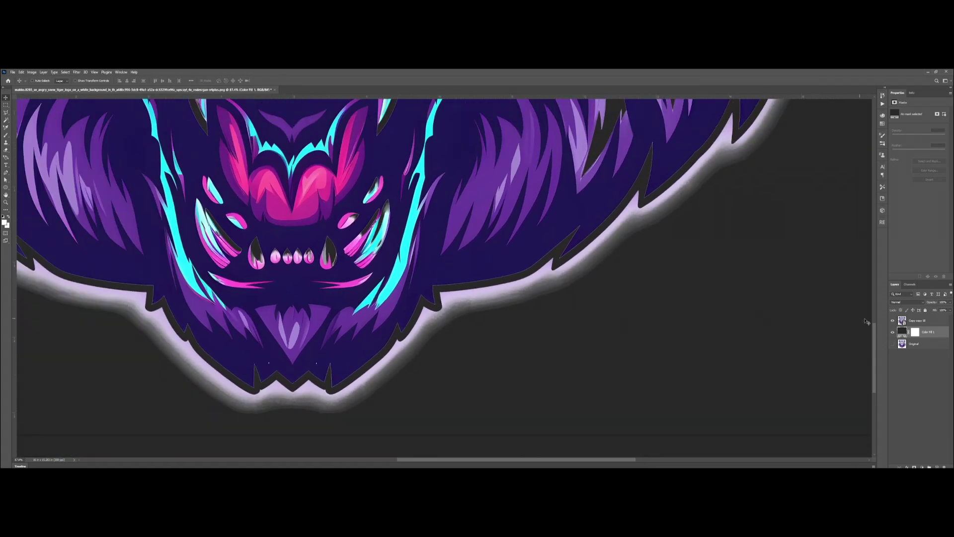
{"action": "left_click", "coordinate": [916, 320]}
{"action": "scroll", "coordinate": [756, 344], "scroll_direction": "up", "scroll_amount": 2}
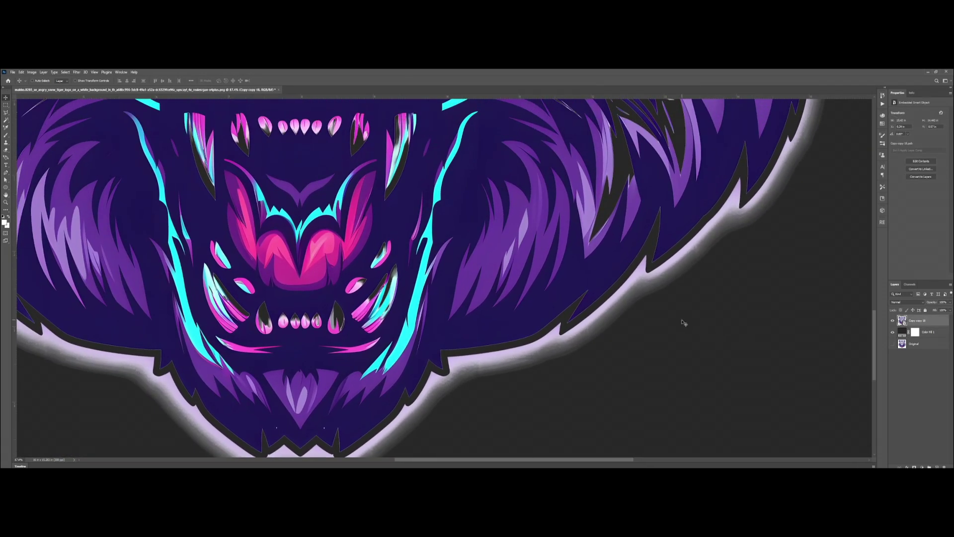
{"action": "key", "text": "p"}
{"action": "left_click", "coordinate": [914, 467]}
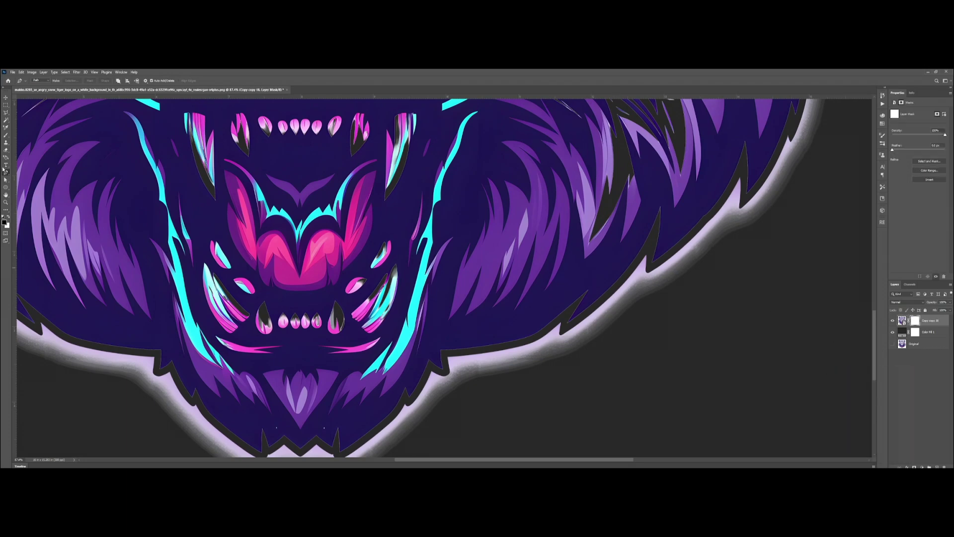
Step: Start a pen path inside the dark outline along the tiger's lower right cheek, passing around the first fur spike
{"action": "scroll", "coordinate": [616, 320], "scroll_direction": "up", "scroll_amount": 10}
{"action": "left_click", "coordinate": [573, 298]}
{"action": "left_click", "coordinate": [544, 325]}
{"action": "left_click", "coordinate": [514, 340]}
{"action": "left_click", "coordinate": [504, 351]}
{"action": "left_click", "coordinate": [495, 326]}
{"action": "left_click_drag", "start_coordinate": [468, 341], "coordinate": [667, 213]}
{"action": "left_click_drag", "start_coordinate": [608, 252], "coordinate": [598, 257]}
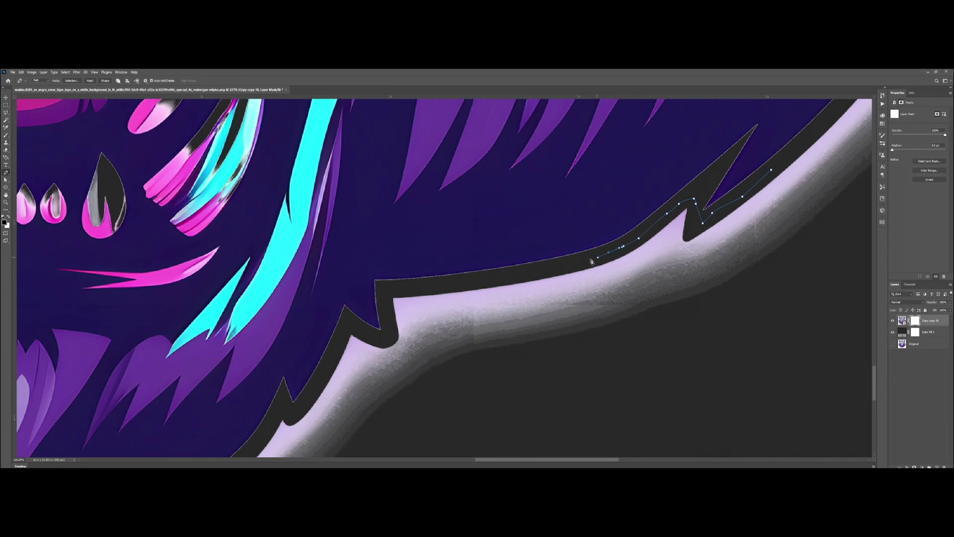
Step: Continue the path along the right jawline, around the jaw corner notch and down the right side of the chin
{"action": "left_click", "coordinate": [532, 272]}
{"action": "left_click", "coordinate": [436, 282]}
{"action": "left_click", "coordinate": [388, 336]}
{"action": "left_click", "coordinate": [349, 322]}
{"action": "left_click_drag", "start_coordinate": [352, 324], "coordinate": [506, 213]}
{"action": "left_click_drag", "start_coordinate": [401, 339], "coordinate": [395, 348]}
{"action": "left_click_drag", "start_coordinate": [288, 430], "coordinate": [531, 227]}
{"action": "left_click_drag", "start_coordinate": [548, 173], "coordinate": [518, 276]}
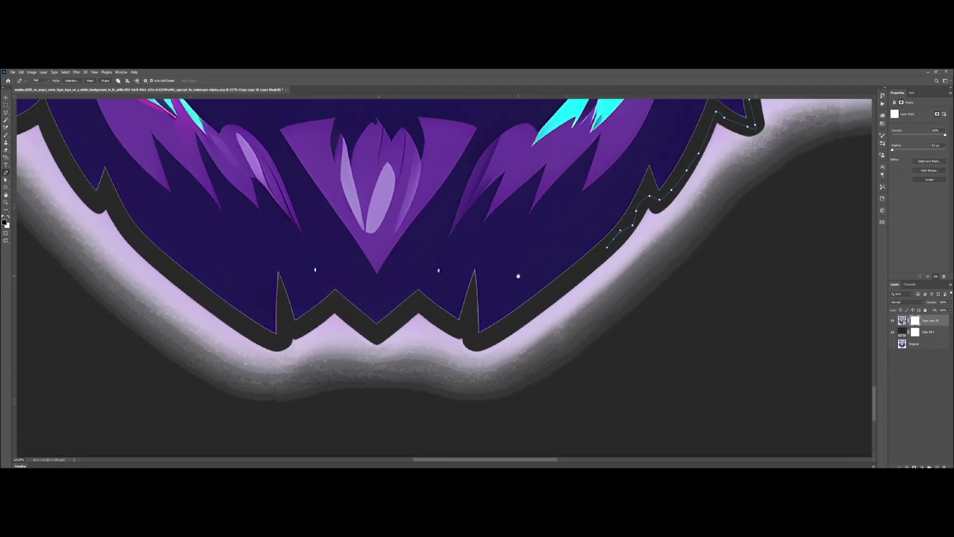
Step: Trace the path around the chin's lower right spike and along the zigzag points at the base of the chin
{"action": "left_click", "coordinate": [529, 317]}
{"action": "left_click", "coordinate": [510, 324]}
{"action": "left_click", "coordinate": [495, 329]}
{"action": "left_click", "coordinate": [487, 335]}
{"action": "left_click", "coordinate": [478, 340]}
{"action": "left_click", "coordinate": [474, 333]}
{"action": "left_click", "coordinate": [470, 326]}
{"action": "left_click", "coordinate": [454, 324]}
{"action": "left_click", "coordinate": [429, 309]}
{"action": "left_click", "coordinate": [421, 300]}
{"action": "left_click", "coordinate": [413, 301]}
{"action": "left_click", "coordinate": [399, 313]}
{"action": "left_click", "coordinate": [387, 322]}
{"action": "left_click", "coordinate": [378, 328]}
{"action": "left_click", "coordinate": [371, 322]}
{"action": "left_click", "coordinate": [357, 316]}
Step: Continue the path from the chin's base up its left side to the first small fur spike
{"action": "left_click_drag", "start_coordinate": [373, 313], "coordinate": [445, 328]}
{"action": "left_click", "coordinate": [444, 325]}
{"action": "left_click", "coordinate": [433, 317]}
{"action": "left_click", "coordinate": [423, 302]}
{"action": "left_click", "coordinate": [410, 282]}
{"action": "left_click", "coordinate": [399, 280]}
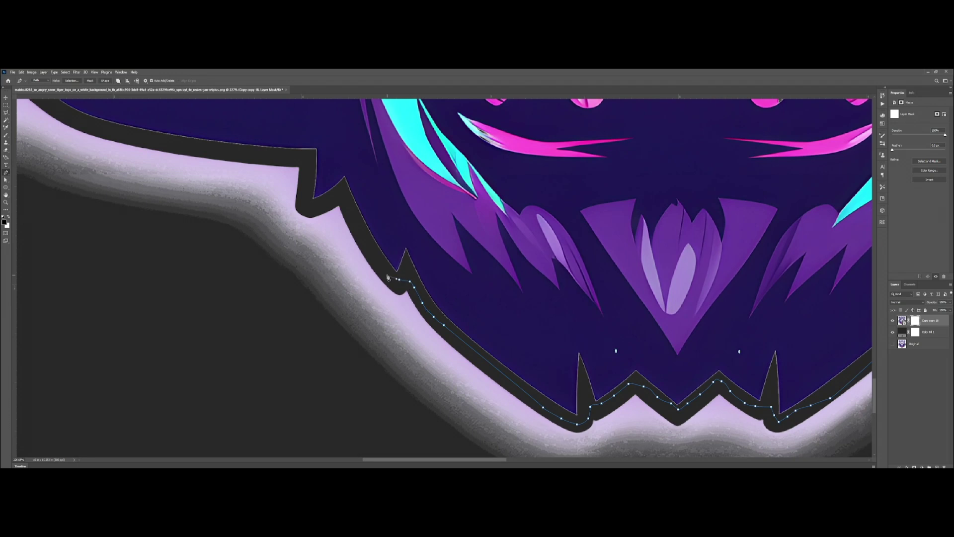
Step: Extend the path up the left side of the chin and around the notches at the left jaw corner
{"action": "left_click_drag", "start_coordinate": [368, 230], "coordinate": [472, 340]}
{"action": "left_click", "coordinate": [451, 310]}
{"action": "left_click", "coordinate": [451, 310]}
{"action": "left_click", "coordinate": [446, 304]}
{"action": "left_click", "coordinate": [429, 311]}
{"action": "left_click", "coordinate": [415, 312]}
{"action": "left_click", "coordinate": [414, 286]}
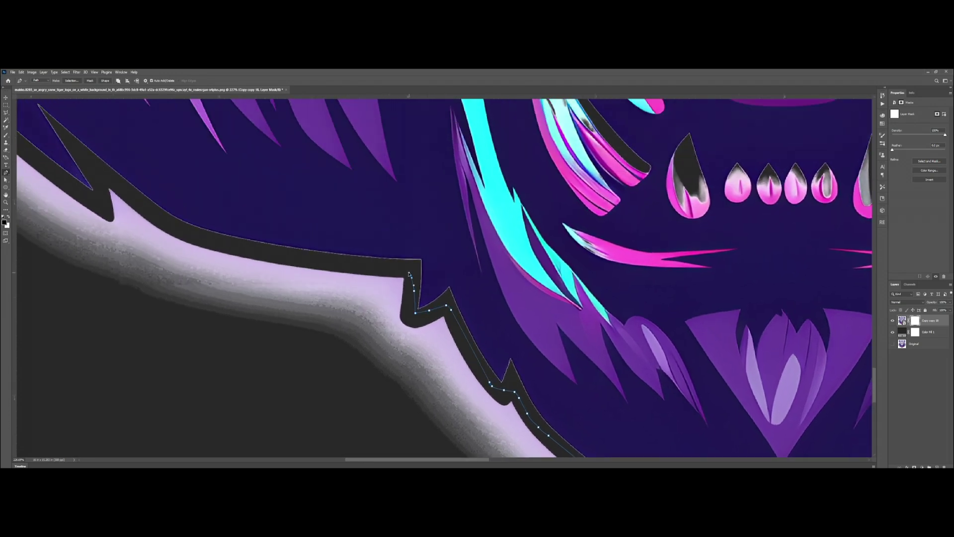
Step: Trace the path along the left jawline, around the first fur spike and up the lower left cheek
{"action": "left_click_drag", "start_coordinate": [293, 254], "coordinate": [505, 321]}
{"action": "left_click", "coordinate": [406, 302]}
{"action": "left_click", "coordinate": [386, 294]}
{"action": "left_click", "coordinate": [366, 278]}
{"action": "left_click", "coordinate": [353, 266]}
{"action": "left_click", "coordinate": [338, 254]}
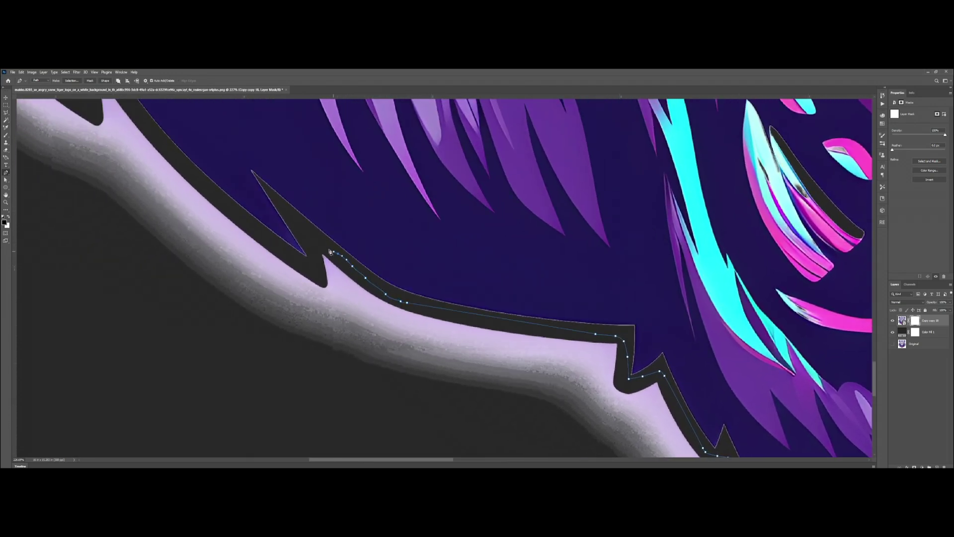
{"action": "left_click", "coordinate": [322, 244]}
{"action": "left_click", "coordinate": [307, 264]}
{"action": "left_click_drag", "start_coordinate": [218, 185], "coordinate": [361, 292]}
{"action": "left_click", "coordinate": [288, 228]}
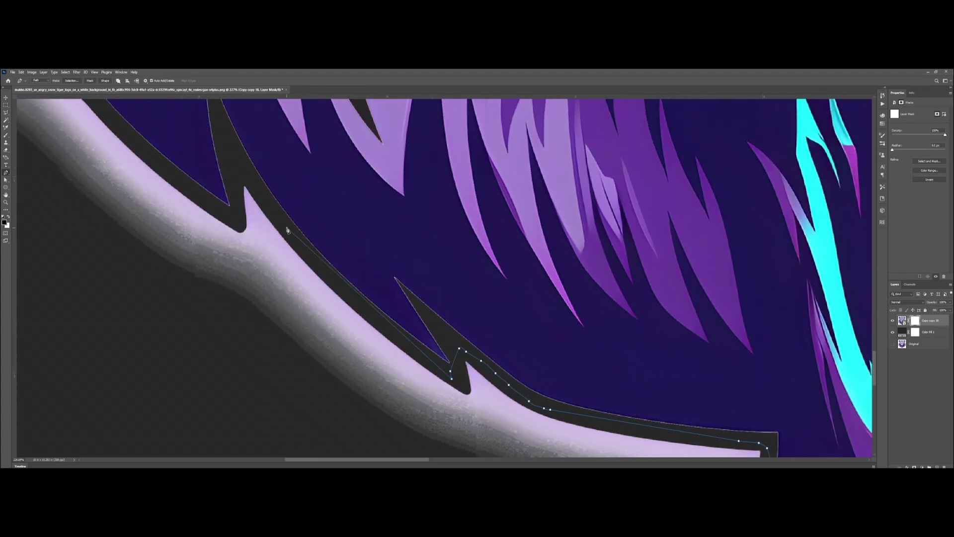
Step: Route the path around the second fur spike on the left cheek and on up the cheek's outline
{"action": "left_click_drag", "start_coordinate": [268, 199], "coordinate": [508, 408]}
{"action": "left_click", "coordinate": [361, 317]}
{"action": "left_click", "coordinate": [333, 265]}
{"action": "left_click", "coordinate": [323, 272]}
{"action": "left_click", "coordinate": [449, 376]}
{"action": "left_click", "coordinate": [422, 355]}
{"action": "left_click", "coordinate": [400, 329]}
{"action": "left_click", "coordinate": [369, 300]}
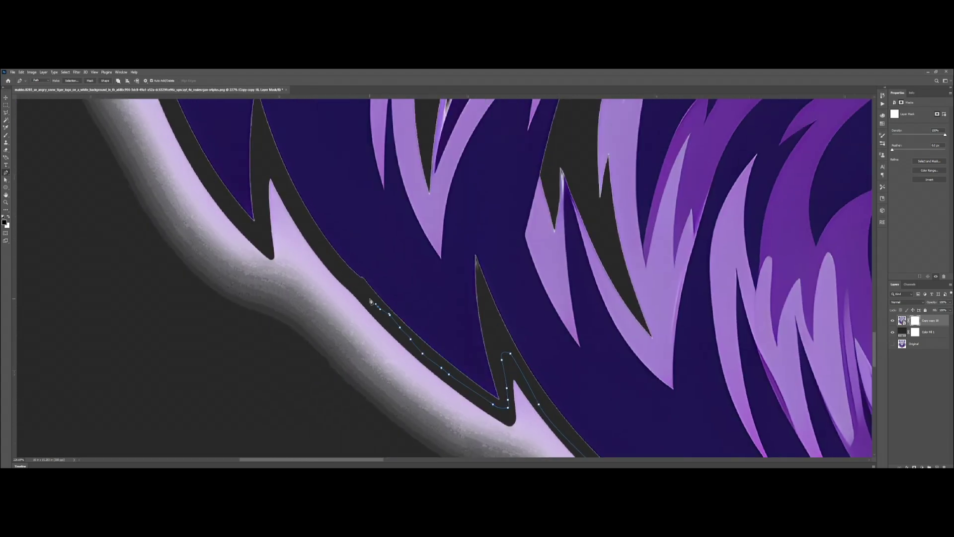
Step: Undo the last anchor points and retrace the left cheek outline up to the third fur spike
{"action": "left_click", "coordinate": [372, 280]}
{"action": "left_click_drag", "start_coordinate": [375, 271], "coordinate": [466, 340]}
{"action": "key", "text": "ctrl+z"}
{"action": "key", "text": "ctrl+z"}
{"action": "key", "text": "ctrl+z"}
{"action": "key", "text": "ctrl+z"}
{"action": "key", "text": "ctrl+z"}
{"action": "key", "text": "ctrl+z"}
{"action": "left_click", "coordinate": [432, 351]}
{"action": "left_click", "coordinate": [411, 326]}
{"action": "left_click", "coordinate": [407, 316]}
{"action": "left_click", "coordinate": [389, 287]}
{"action": "left_click", "coordinate": [371, 258]}
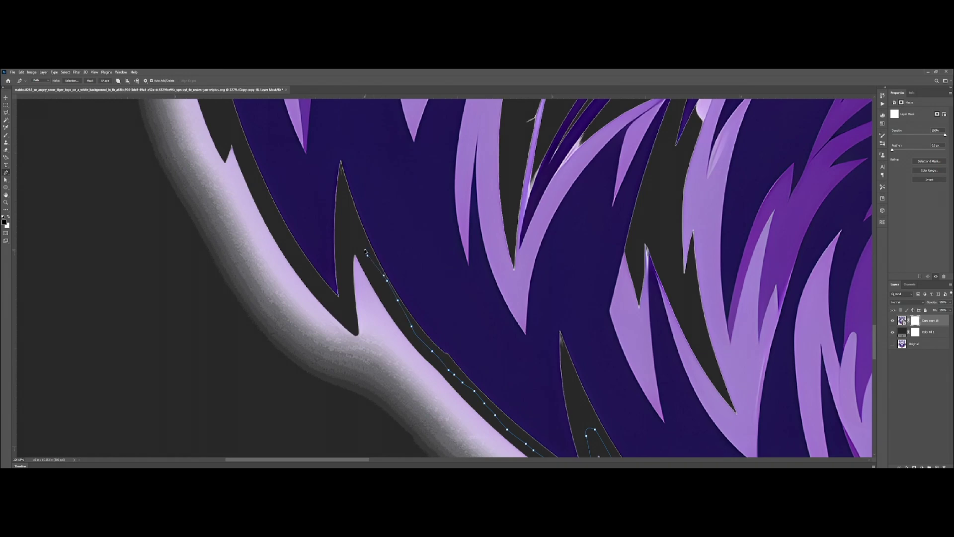
Step: Undo the last two anchor points and reroute the path around the left cheek's third fur spike
{"action": "key", "text": "ctrl+z"}
{"action": "key", "text": "ctrl+z"}
{"action": "left_click", "coordinate": [382, 276]}
{"action": "left_click", "coordinate": [374, 269]}
{"action": "left_click", "coordinate": [368, 254]}
{"action": "left_click", "coordinate": [350, 242]}
{"action": "left_click", "coordinate": [347, 269]}
{"action": "left_click", "coordinate": [347, 288]}
{"action": "left_click", "coordinate": [338, 308]}
{"action": "left_click_drag", "start_coordinate": [331, 299], "coordinate": [470, 418]}
{"action": "left_click", "coordinate": [393, 306]}
Step: Carry the path up the left edge of the face and around the large pointed fur tip
{"action": "scroll", "coordinate": [378, 269], "scroll_direction": "down", "scroll_amount": 4}
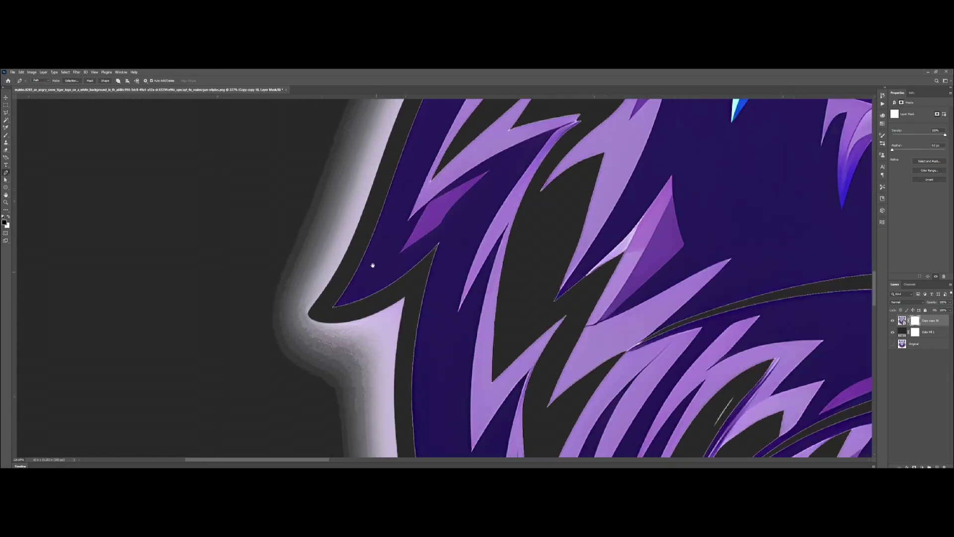
{"action": "left_click_drag", "start_coordinate": [376, 201], "coordinate": [400, 144]}
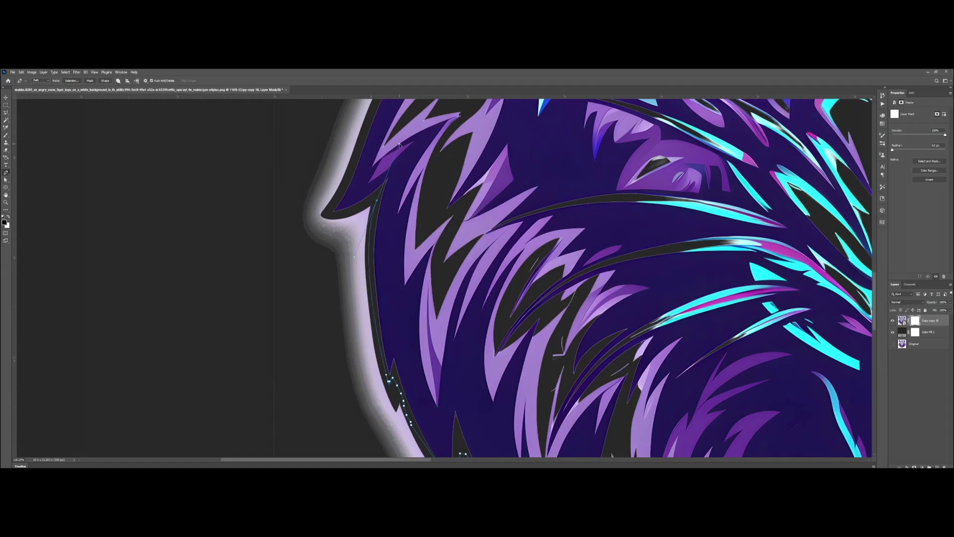
{"action": "left_click", "coordinate": [377, 201], "text": "alt"}
{"action": "left_click_drag", "start_coordinate": [349, 208], "coordinate": [422, 271]}
{"action": "left_click", "coordinate": [402, 276]}
{"action": "left_click", "coordinate": [418, 246]}
{"action": "left_click_drag", "start_coordinate": [434, 196], "coordinate": [411, 271]}
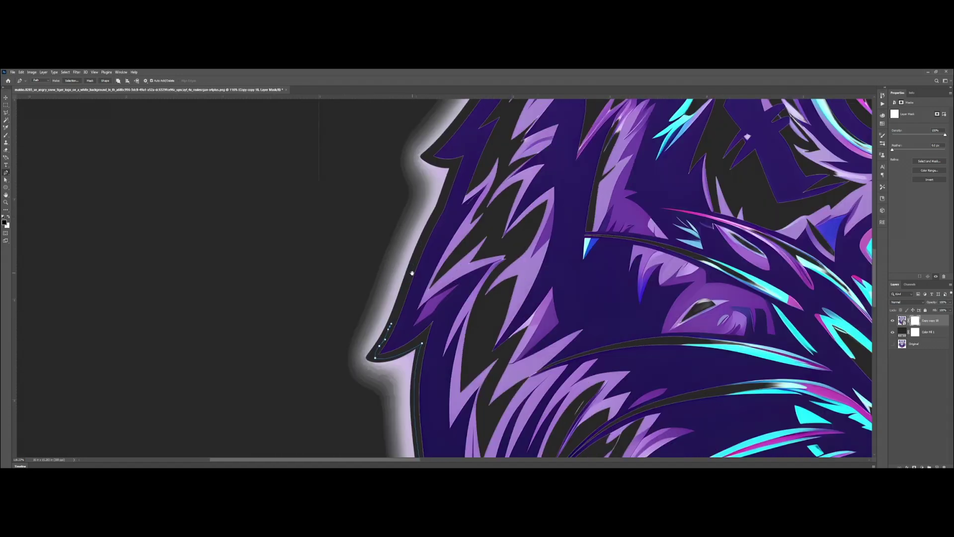
Step: Extend the path past the upper left fur tip and up to the outer edge of the left ear
{"action": "left_click", "coordinate": [457, 162]}
{"action": "left_click_drag", "start_coordinate": [473, 116], "coordinate": [365, 416]}
{"action": "left_click_drag", "start_coordinate": [462, 174], "coordinate": [471, 422]}
{"action": "left_click", "coordinate": [403, 337]}
{"action": "left_click_drag", "start_coordinate": [398, 289], "coordinate": [408, 384]}
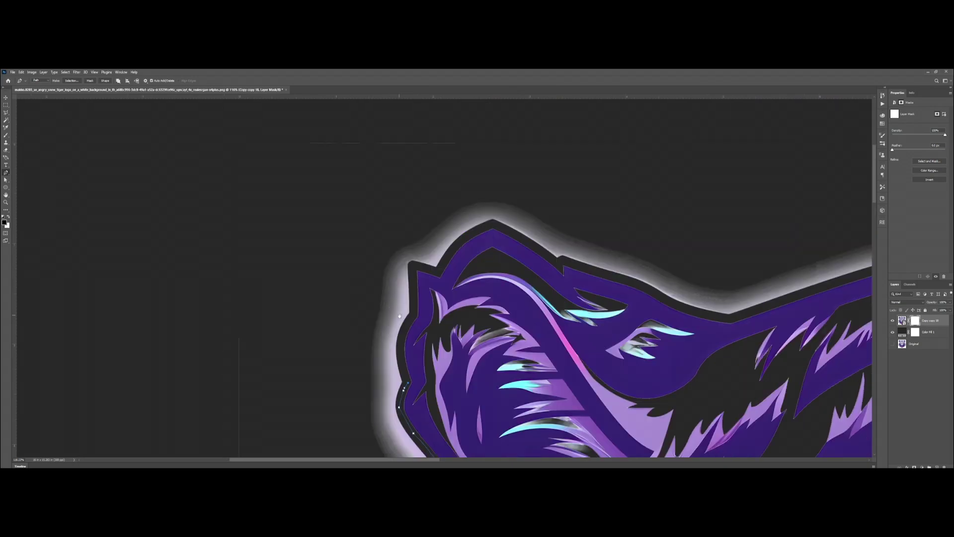
Step: Trace the path up the left ear's outer edge, over its tip and down its inner slope
{"action": "left_click", "coordinate": [413, 316]}
{"action": "left_click", "coordinate": [413, 301]}
{"action": "left_click", "coordinate": [411, 279]}
{"action": "left_click", "coordinate": [413, 269]}
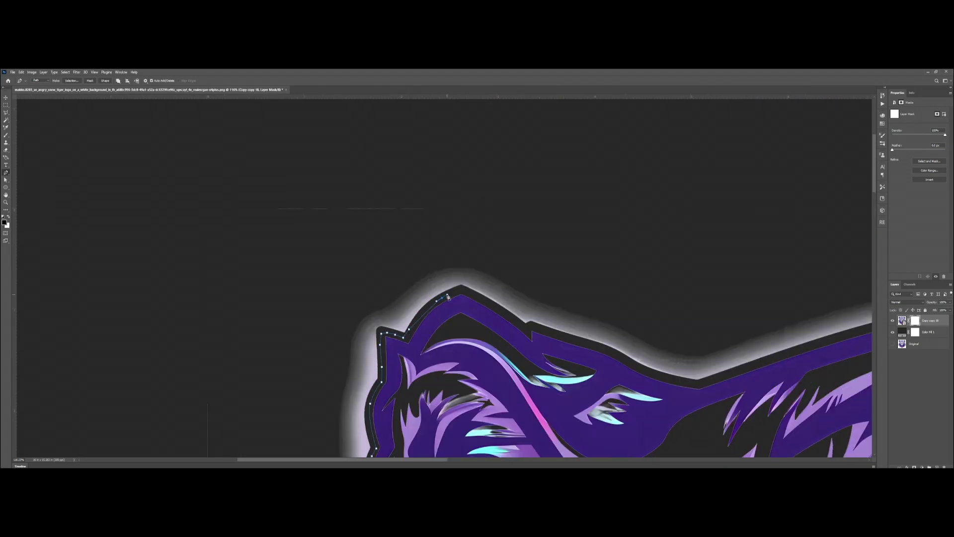
{"action": "left_click", "coordinate": [547, 333]}
{"action": "left_click", "coordinate": [591, 347]}
{"action": "left_click", "coordinate": [656, 372]}
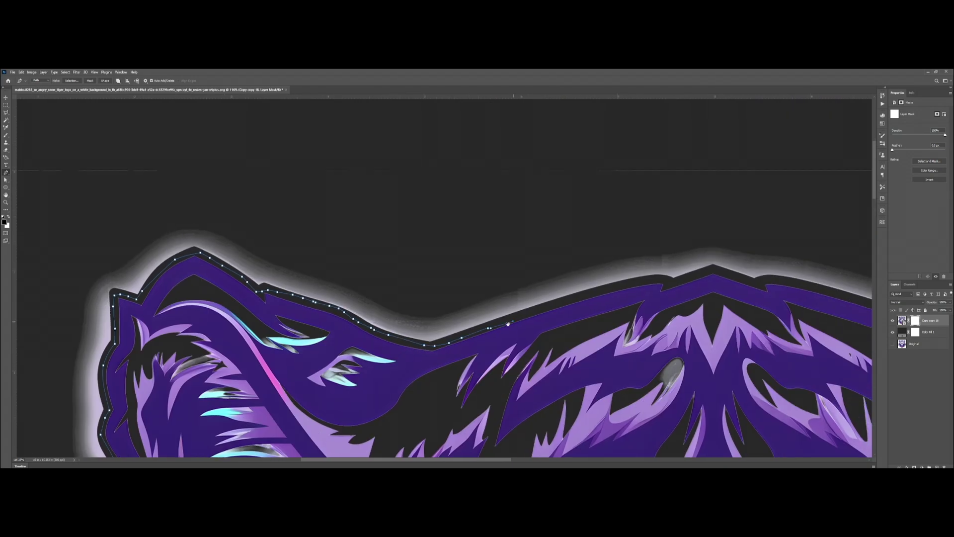
Step: Continue the path across the top of the head, over the center peak and down toward the right ear
{"action": "left_click_drag", "start_coordinate": [508, 324], "coordinate": [381, 373]}
{"action": "left_click", "coordinate": [450, 349]}
{"action": "left_click", "coordinate": [514, 329]}
{"action": "left_click", "coordinate": [587, 319]}
{"action": "left_click", "coordinate": [623, 333]}
{"action": "left_click_drag", "start_coordinate": [648, 329], "coordinate": [402, 308]}
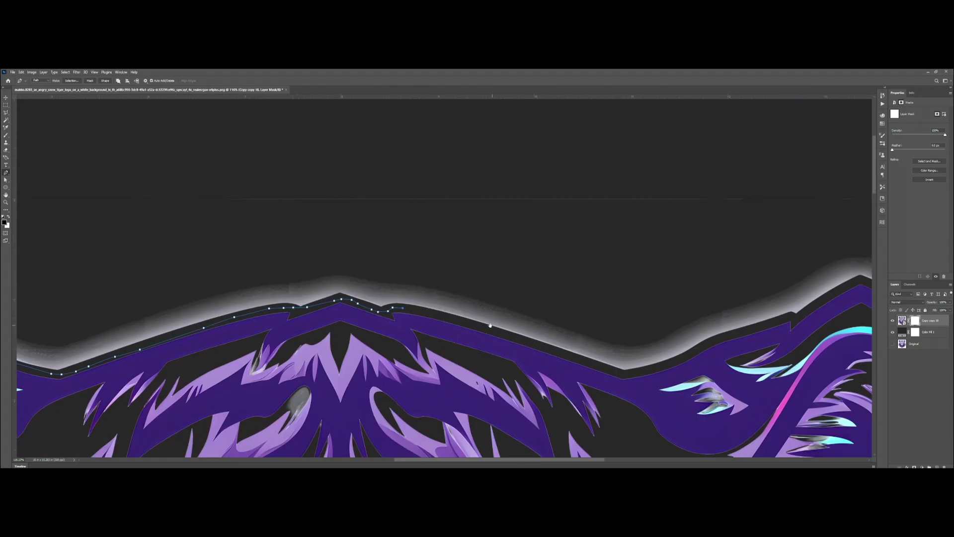
{"action": "left_click", "coordinate": [512, 334]}
{"action": "left_click", "coordinate": [597, 363]}
Step: Trace the path up the right ear's inner slope, over its tip and to its outer corner
{"action": "left_click_drag", "start_coordinate": [633, 371], "coordinate": [371, 363]}
{"action": "left_click", "coordinate": [399, 357]}
{"action": "left_click", "coordinate": [446, 337]}
{"action": "left_click", "coordinate": [506, 317]}
{"action": "left_click", "coordinate": [595, 274]}
{"action": "left_click", "coordinate": [617, 280]}
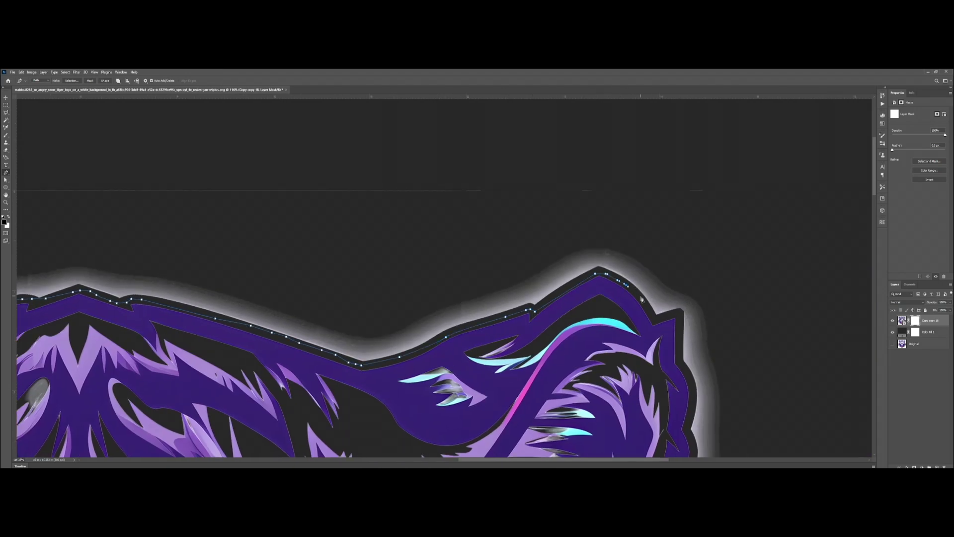
{"action": "left_click", "coordinate": [654, 319]}
{"action": "left_click", "coordinate": [678, 313]}
Step: Trace the path down the right ear's outer edge toward its base
{"action": "left_click_drag", "start_coordinate": [683, 363], "coordinate": [575, 233]}
{"action": "left_click", "coordinate": [585, 270]}
{"action": "left_click", "coordinate": [583, 301]}
{"action": "left_click", "coordinate": [573, 353]}
{"action": "left_click_drag", "start_coordinate": [567, 357], "coordinate": [587, 232]}
{"action": "left_click", "coordinate": [568, 258]}
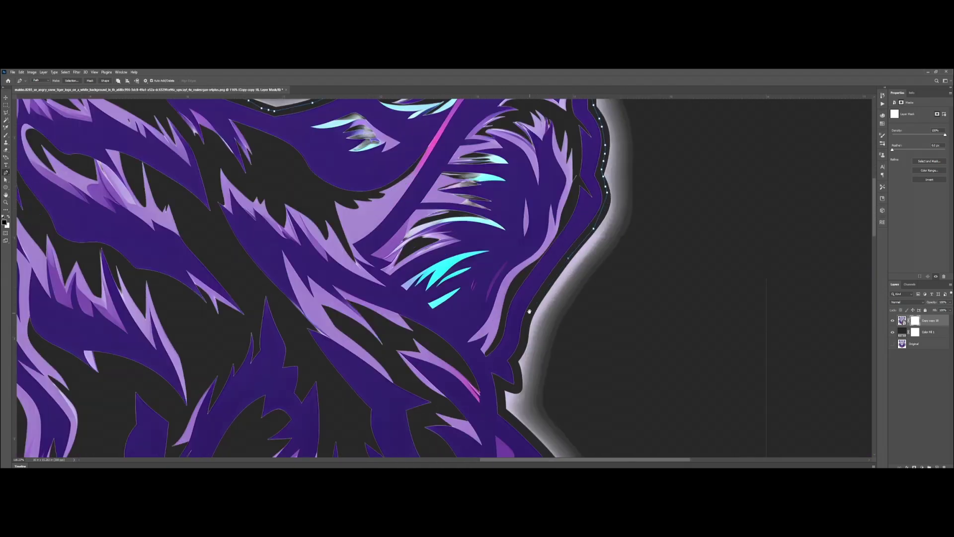
Step: Continue the path around the notch at the right ear's base and down to the pointed cheek fur tip
{"action": "left_click", "coordinate": [530, 319]}
{"action": "left_click", "coordinate": [515, 371]}
{"action": "left_click", "coordinate": [496, 310]}
{"action": "left_click_drag", "start_coordinate": [517, 377], "coordinate": [373, 184]}
{"action": "left_click", "coordinate": [460, 298]}
{"action": "left_click", "coordinate": [487, 327]}
{"action": "left_click", "coordinate": [479, 392]}
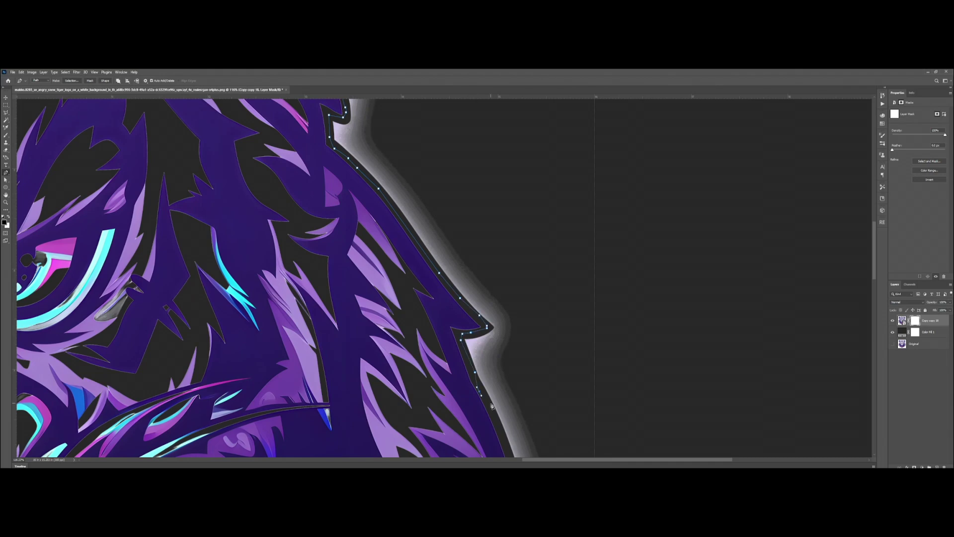
Step: Trace the path down the right cheek's outer fur edge and around the first notches of the lower cheek
{"action": "left_click_drag", "start_coordinate": [481, 396], "coordinate": [425, 237]}
{"action": "left_click", "coordinate": [487, 369]}
{"action": "left_click_drag", "start_coordinate": [448, 362], "coordinate": [435, 213]}
{"action": "left_click", "coordinate": [427, 342]}
{"action": "left_click_drag", "start_coordinate": [409, 396], "coordinate": [434, 308]}
{"action": "left_click_drag", "start_coordinate": [420, 325], "coordinate": [446, 248]}
{"action": "left_click", "coordinate": [423, 300]}
{"action": "left_click", "coordinate": [397, 330]}
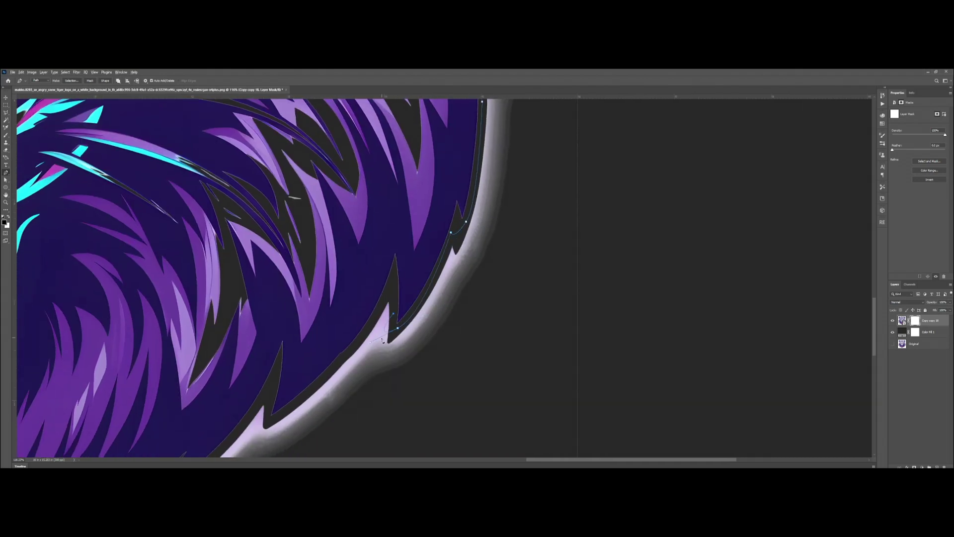
Step: Trace the remaining fur notches along the lower right jaw and close the path at its starting point
{"action": "left_click", "coordinate": [389, 288]}
{"action": "left_click_drag", "start_coordinate": [324, 375], "coordinate": [458, 258]}
{"action": "left_click_drag", "start_coordinate": [406, 302], "coordinate": [418, 286]}
{"action": "left_click", "coordinate": [403, 283]}
{"action": "left_click", "coordinate": [374, 311]}
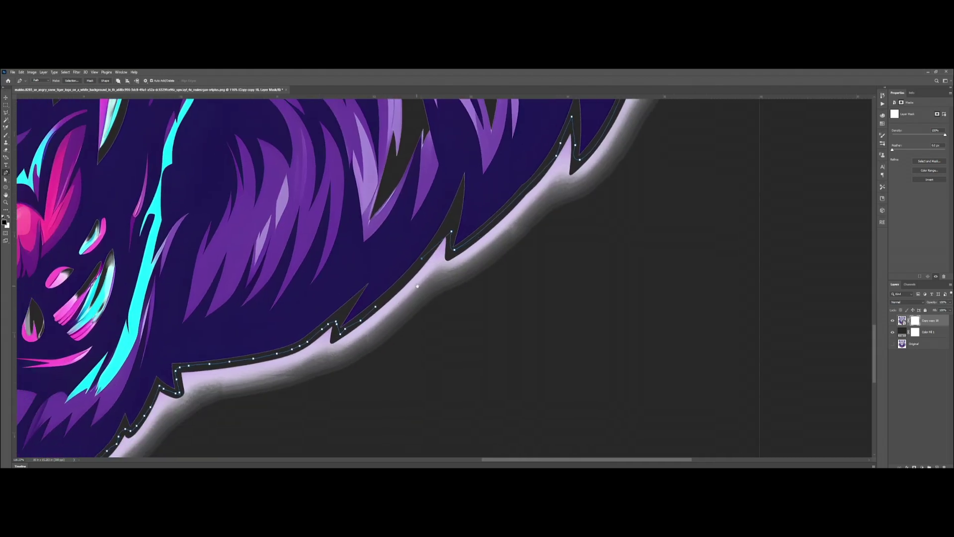
{"action": "left_click", "coordinate": [377, 307]}
{"action": "right_click", "coordinate": [438, 282]}
{"action": "left_click", "coordinate": [378, 308]}
Step: Convert the closed path around the tiger head into a new anti-aliased selection
{"action": "scroll", "coordinate": [388, 286], "scroll_direction": "down", "scroll_amount": 4}
{"action": "scroll", "coordinate": [383, 303], "scroll_direction": "up", "scroll_amount": 10}
{"action": "scroll", "coordinate": [364, 288], "scroll_direction": "down", "scroll_amount": 5}
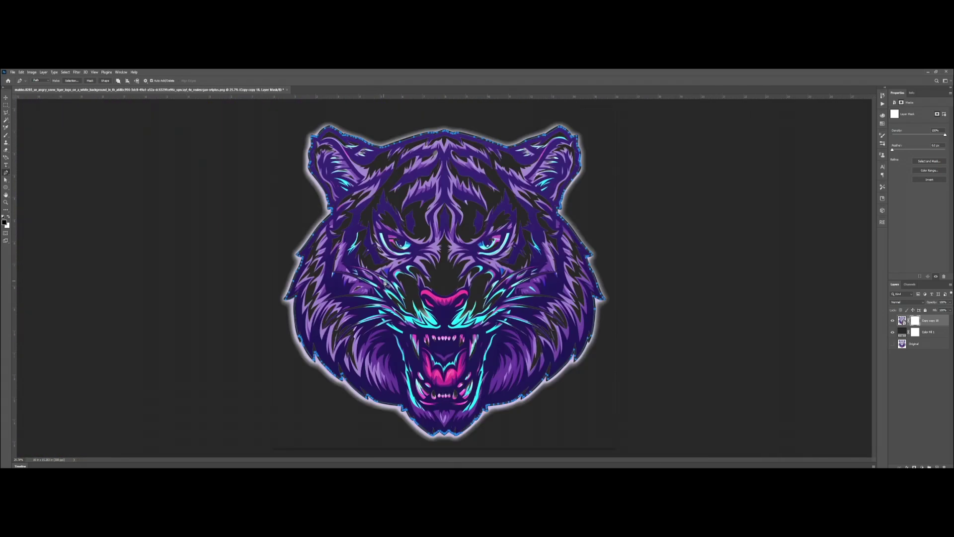
{"action": "scroll", "coordinate": [510, 303], "scroll_direction": "up", "scroll_amount": 4}
{"action": "left_click_drag", "start_coordinate": [490, 286], "coordinate": [453, 240]}
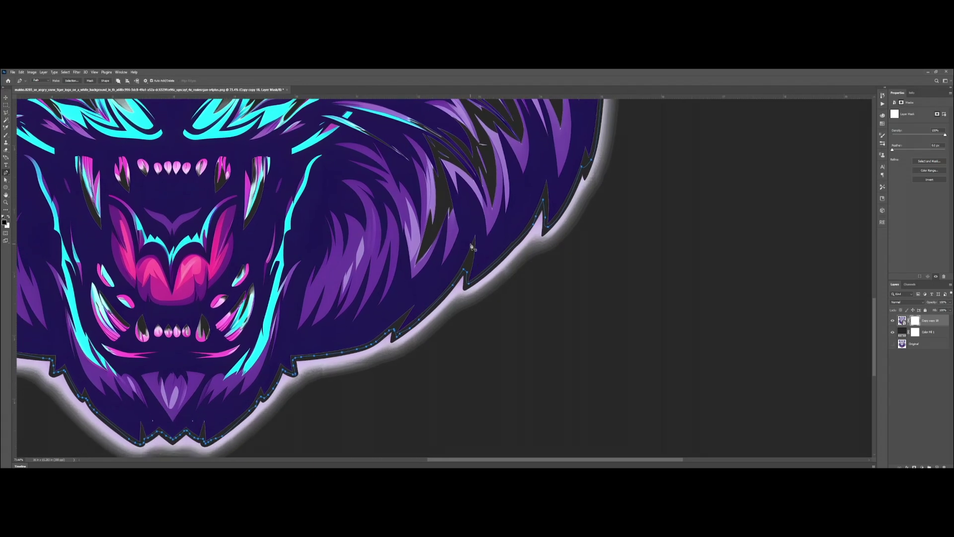
{"action": "right_click", "coordinate": [470, 245]}
{"action": "left_click", "coordinate": [488, 269]}
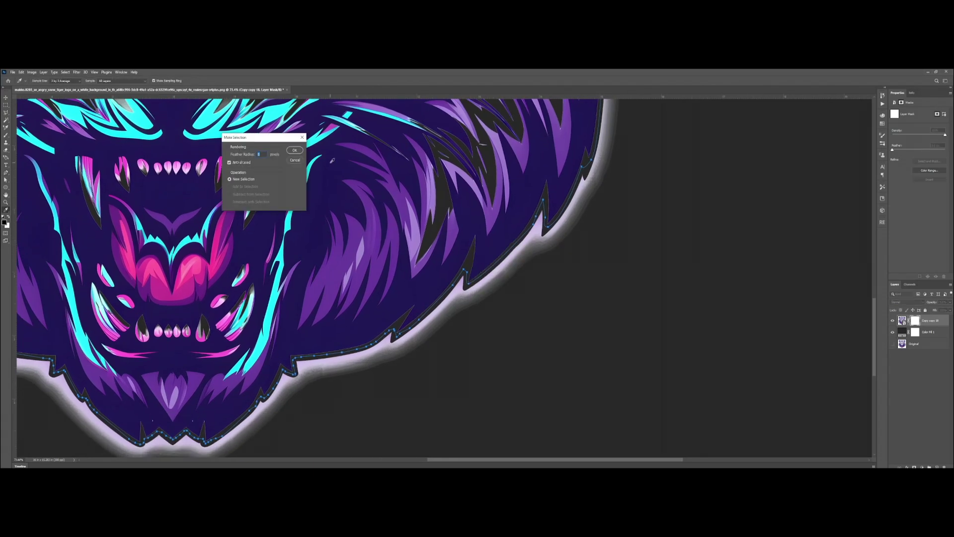
{"action": "key", "text": "Return"}
Step: Switch to the Brush tool and shrink its tip to roughly the width of the glow
{"action": "key", "text": "b"}
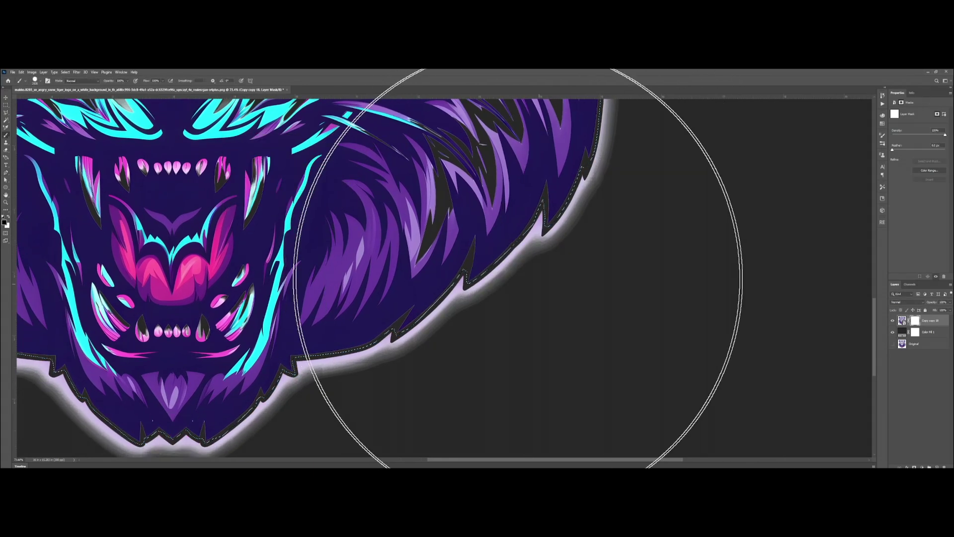
{"action": "key", "text": "bracketleft"}
{"action": "key", "text": "bracketleft"}
{"action": "key", "text": "bracketleft"}
{"action": "key", "text": "bracketleft"}
{"action": "key", "text": "bracketleft"}
{"action": "key", "text": "bracketleft"}
{"action": "key", "text": "bracketleft"}
{"action": "key", "text": "bracketleft"}
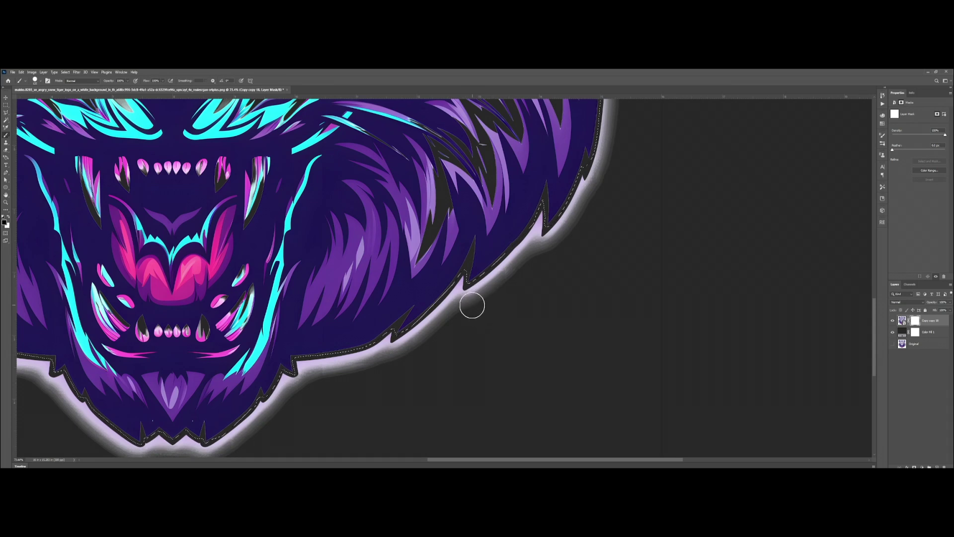
Step: Invert the selection so it covers the area outside the tiger head
{"action": "key", "text": "w"}
{"action": "right_click", "coordinate": [465, 304]}
{"action": "key", "text": "Escape"}
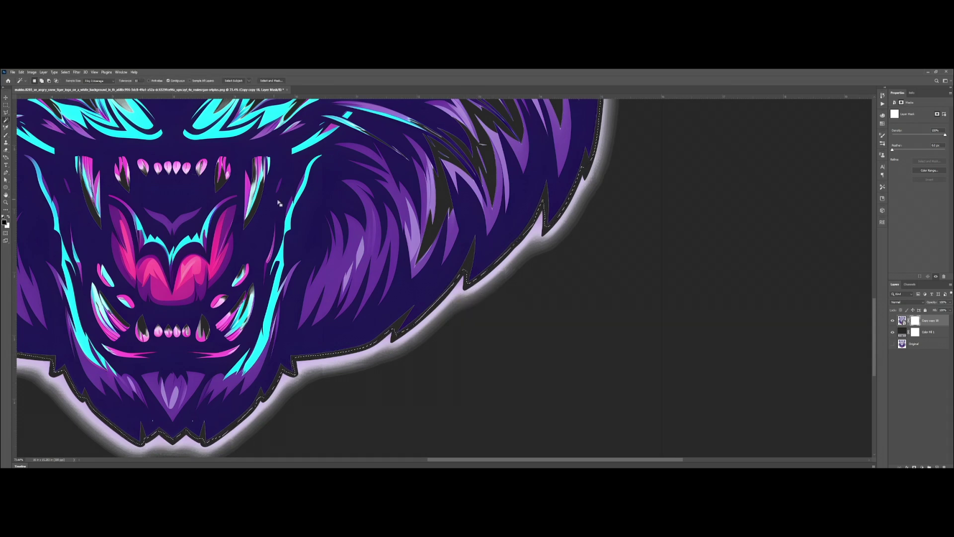
{"action": "right_click", "coordinate": [6, 122]}
{"action": "left_click", "coordinate": [33, 120]}
{"action": "right_click", "coordinate": [522, 288]}
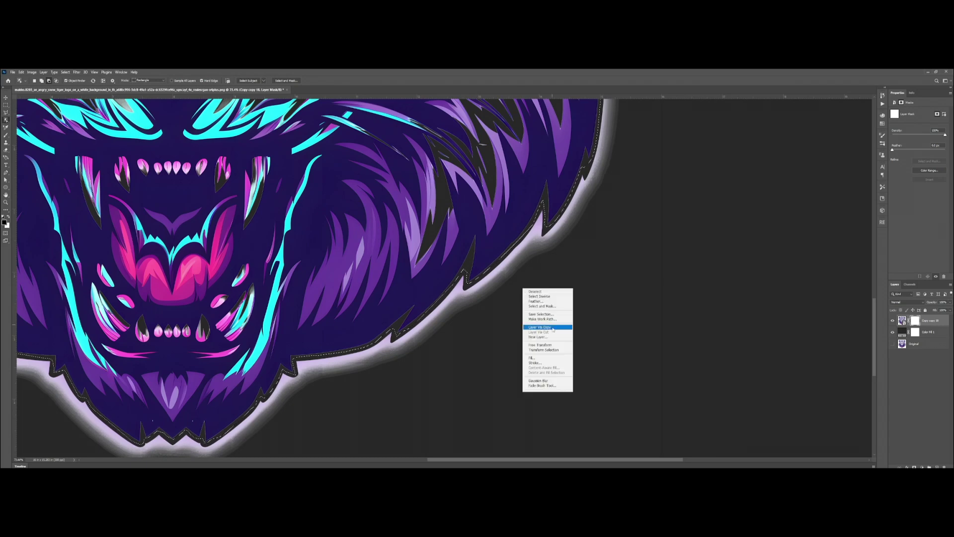
{"action": "left_click", "coordinate": [544, 296]}
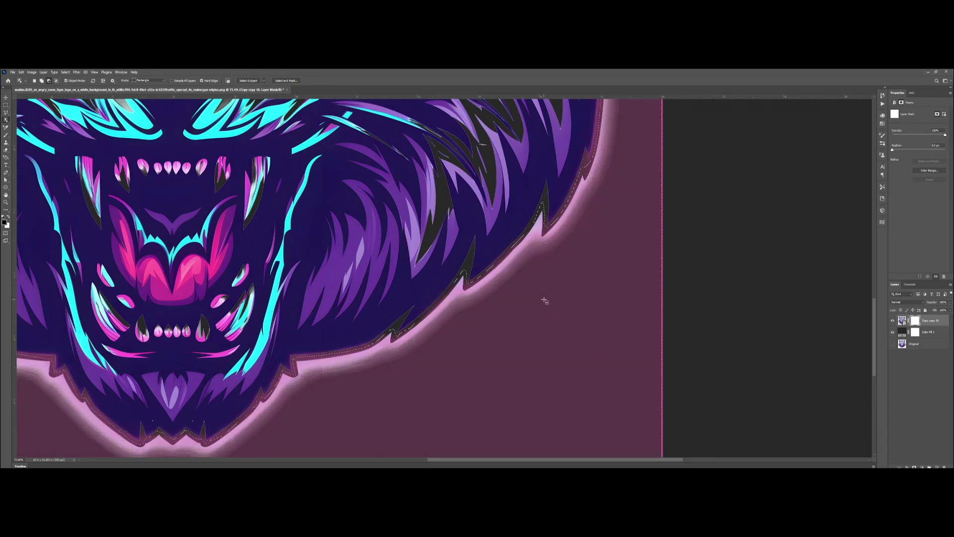
Step: Start painting black on the layer mask to hide the glow beside the lower right jaw
{"action": "key", "text": "backslash"}
{"action": "key", "text": "backslash"}
{"action": "key", "text": "backslash"}
{"action": "key", "text": "b"}
{"action": "key", "text": "backslash"}
{"action": "mouse_move", "coordinate": [491, 330]}
{"action": "left_mouse_down"}
{"action": "mouse_move", "coordinate": [531, 306]}
{"action": "mouse_move", "coordinate": [550, 308]}
{"action": "left_mouse_up"}
{"action": "left_click", "coordinate": [470, 308]}
Step: Enlarge the brush and paint out the remaining glow around the head on the layer mask
{"action": "scroll", "coordinate": [522, 304], "scroll_direction": "down", "scroll_amount": 4}
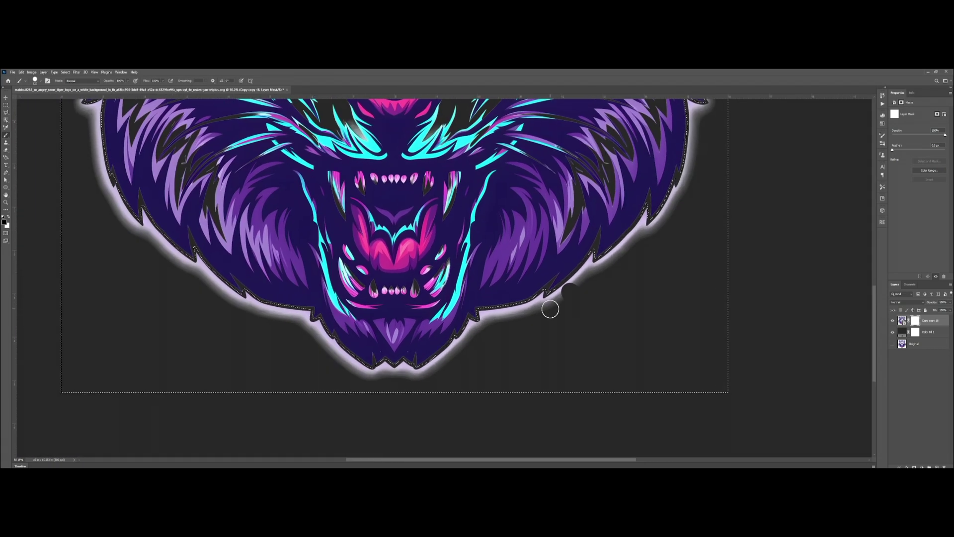
{"action": "key", "text": "bracketright"}
{"action": "key", "text": "bracketright"}
{"action": "key", "text": "bracketright"}
{"action": "key", "text": "bracketright"}
{"action": "scroll", "coordinate": [549, 309], "scroll_direction": "down", "scroll_amount": 3}
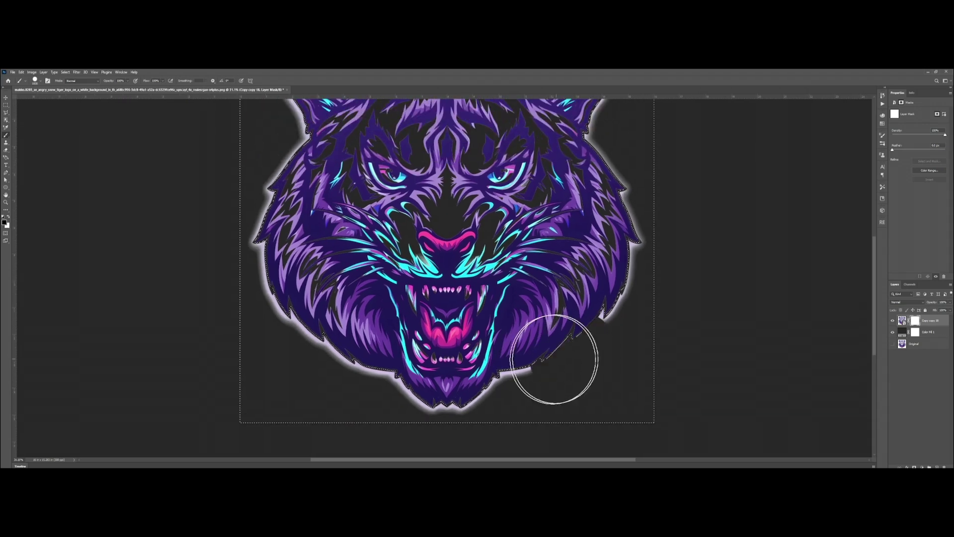
{"action": "scroll", "coordinate": [279, 224], "scroll_direction": "up", "scroll_amount": 2}
{"action": "mouse_move", "coordinate": [320, 144]}
{"action": "left_mouse_down"}
{"action": "mouse_move", "coordinate": [560, 153]}
{"action": "mouse_move", "coordinate": [579, 324]}
{"action": "left_mouse_up"}
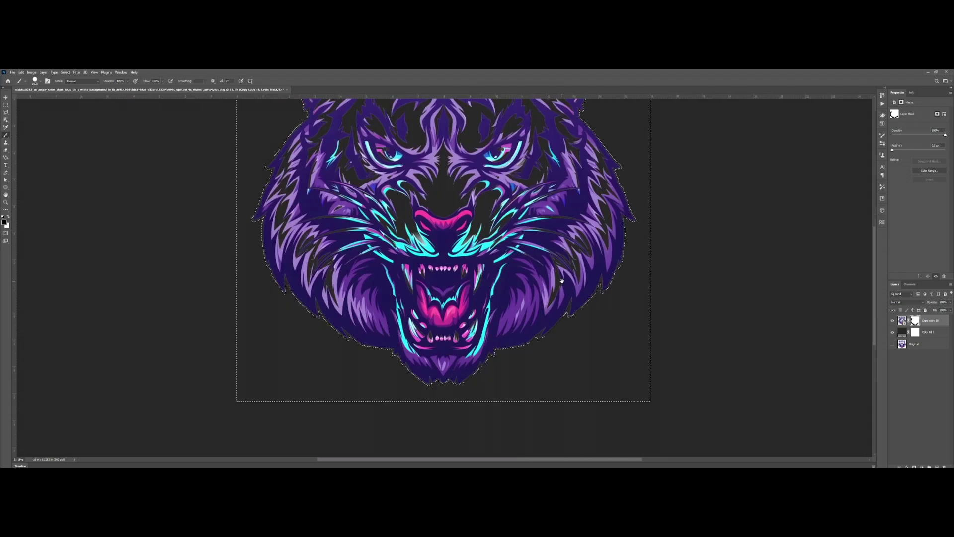
Step: Clear the selection around the tiger head and switch to the Move tool
{"action": "left_click_drag", "start_coordinate": [562, 281], "coordinate": [529, 362]}
{"action": "key", "text": "ctrl+d"}
{"action": "key", "text": "v"}
{"action": "scroll", "coordinate": [528, 362], "scroll_direction": "down", "scroll_amount": 2}
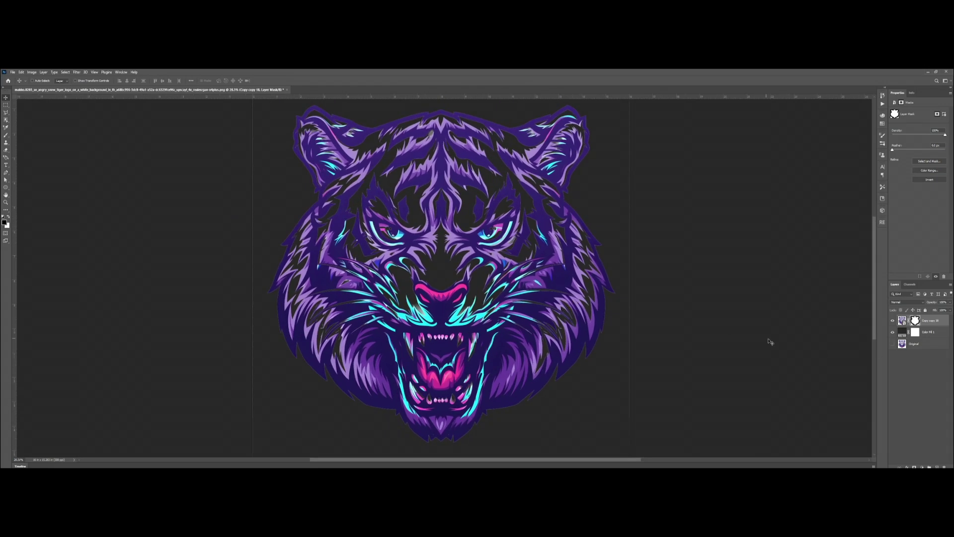
Step: Recolor the fill layer behind the tiger to a light pinkish purple
{"action": "double_click", "coordinate": [901, 332]}
{"action": "mouse_move", "coordinate": [719, 348]}
{"action": "left_mouse_down"}
{"action": "mouse_move", "coordinate": [711, 331]}
{"action": "mouse_move", "coordinate": [715, 343]}
{"action": "mouse_move", "coordinate": [729, 341]}
{"action": "left_mouse_up"}
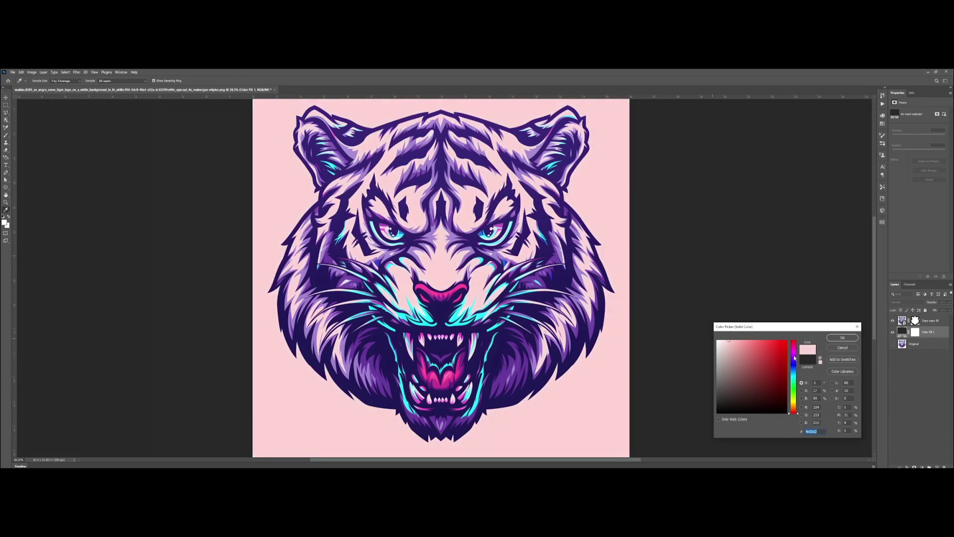
{"action": "left_click_drag", "start_coordinate": [794, 358], "coordinate": [794, 352]}
{"action": "left_click_drag", "start_coordinate": [720, 342], "coordinate": [731, 340]}
{"action": "left_click", "coordinate": [843, 338]}
Step: Examine the knocked-out tiger at different magnifications, with and without the fill layer behind it
{"action": "scroll", "coordinate": [514, 324], "scroll_direction": "down", "scroll_amount": 8}
{"action": "scroll", "coordinate": [514, 324], "scroll_direction": "up", "scroll_amount": 10}
{"action": "scroll", "coordinate": [514, 324], "scroll_direction": "down", "scroll_amount": 5}
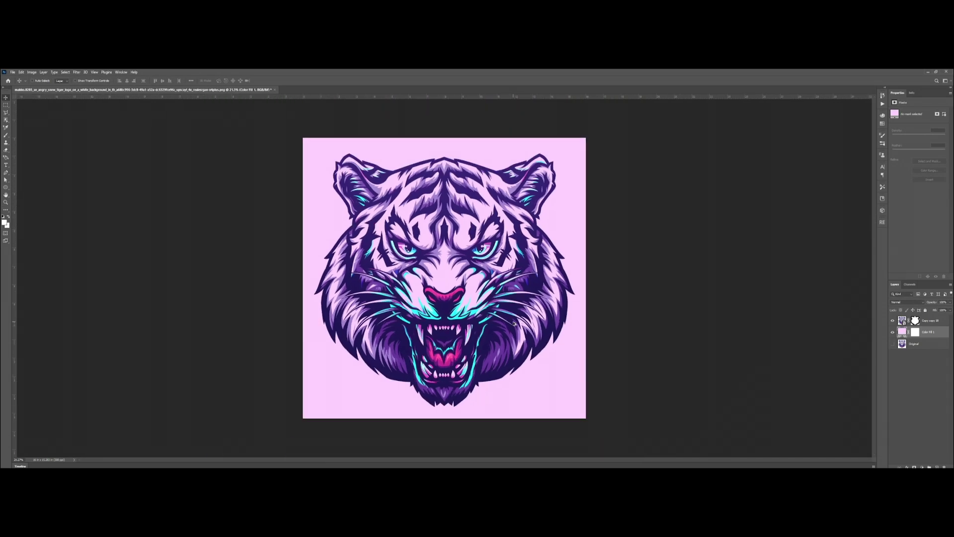
{"action": "scroll", "coordinate": [515, 323], "scroll_direction": "up", "scroll_amount": 2}
{"action": "scroll", "coordinate": [514, 341], "scroll_direction": "down", "scroll_amount": 1}
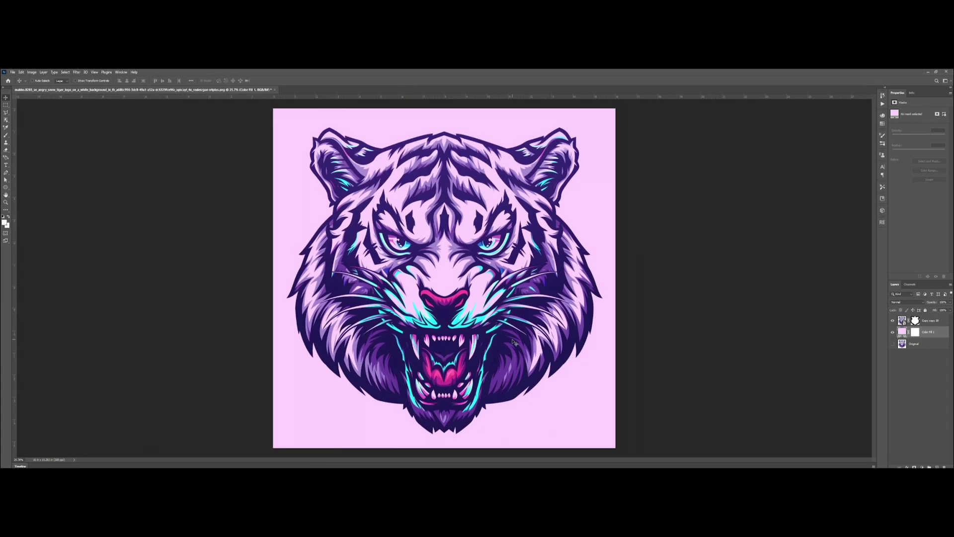
{"action": "left_click", "coordinate": [893, 333]}
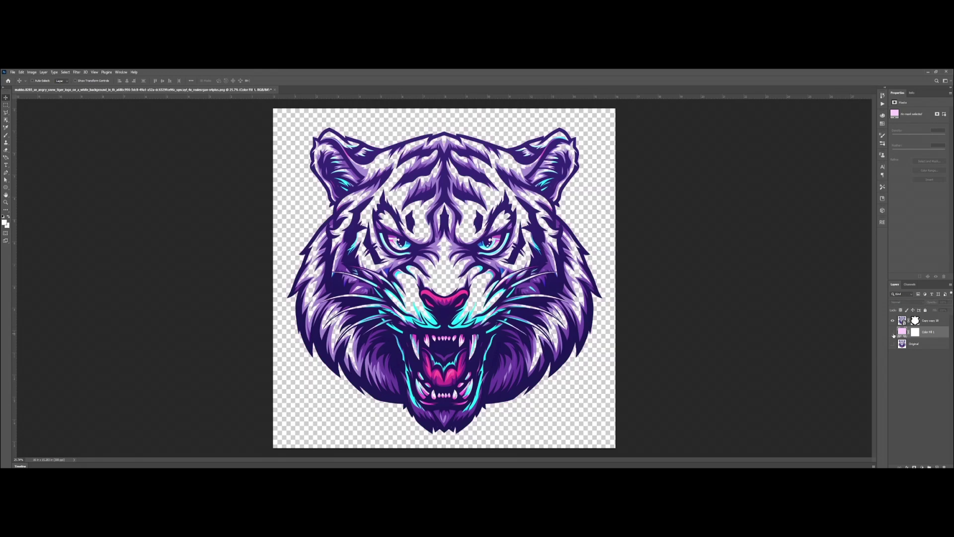
{"action": "left_click", "coordinate": [892, 333]}
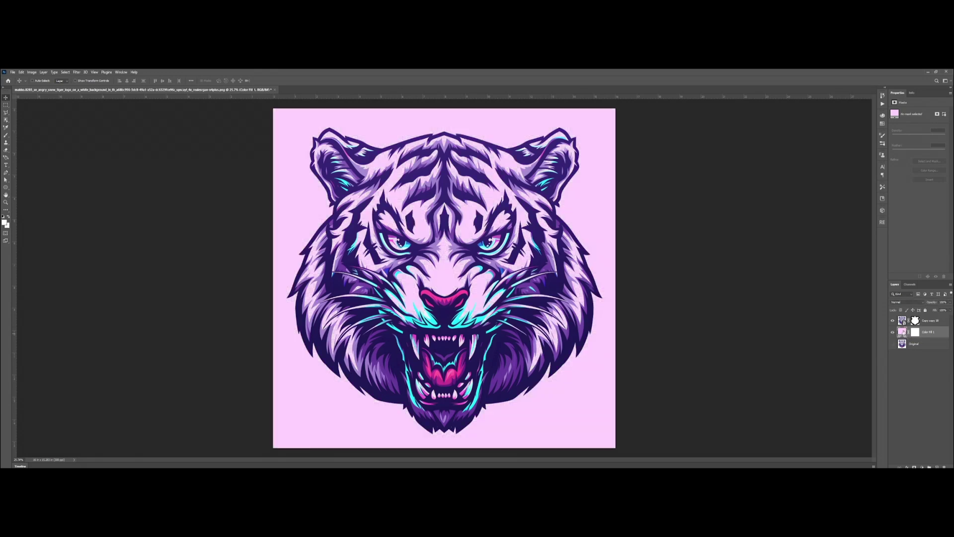
{"action": "double_click", "coordinate": [903, 332]}
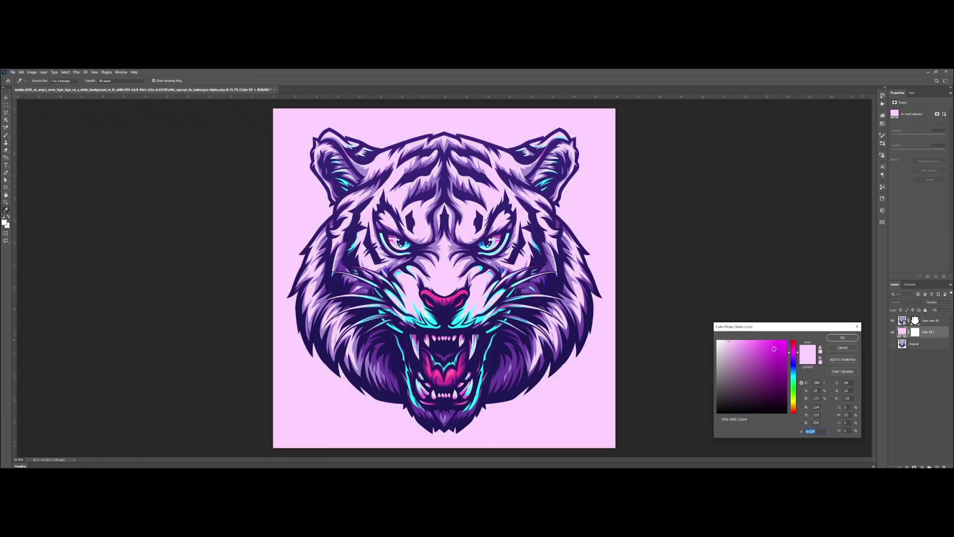
{"action": "mouse_move", "coordinate": [774, 349]}
{"action": "left_mouse_down"}
{"action": "mouse_move", "coordinate": [745, 363]}
{"action": "mouse_move", "coordinate": [694, 324]}
{"action": "mouse_move", "coordinate": [783, 343]}
{"action": "mouse_move", "coordinate": [726, 333]}
{"action": "left_mouse_up"}
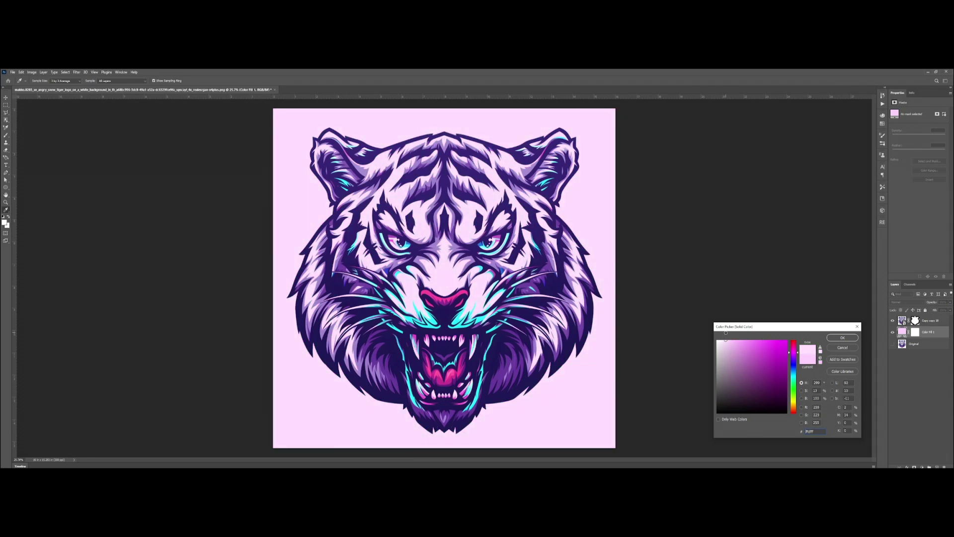
{"action": "left_click", "coordinate": [853, 348]}
Step: Delete the color fill layer and trim the transparent pixels from all four sides of the canvas
{"action": "key", "text": "v"}
{"action": "key", "text": "Delete"}
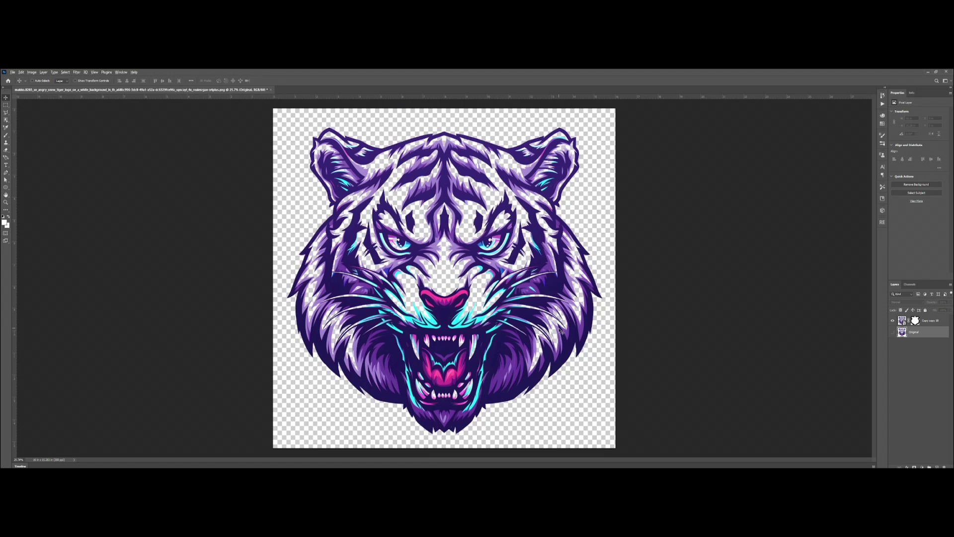
{"action": "key", "text": "i"}
{"action": "key", "text": "alt+i"}
{"action": "key", "text": "r"}
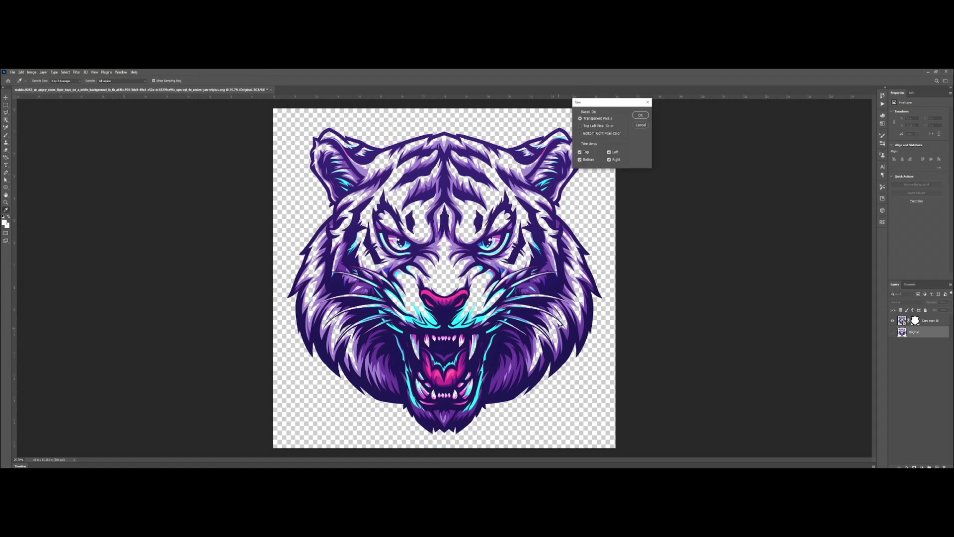
{"action": "key", "text": "Return"}
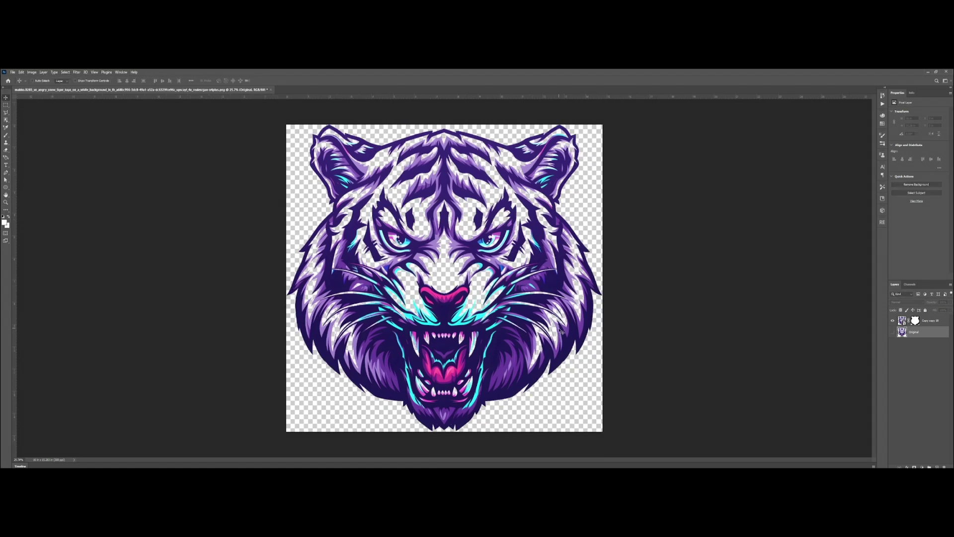
{"action": "scroll", "coordinate": [557, 331], "scroll_direction": "down", "scroll_amount": 2}
{"action": "scroll", "coordinate": [549, 330], "scroll_direction": "up", "scroll_amount": 1}
{"action": "scroll", "coordinate": [544, 331], "scroll_direction": "down", "scroll_amount": 1}
{"action": "scroll", "coordinate": [539, 330], "scroll_direction": "up", "scroll_amount": 2}
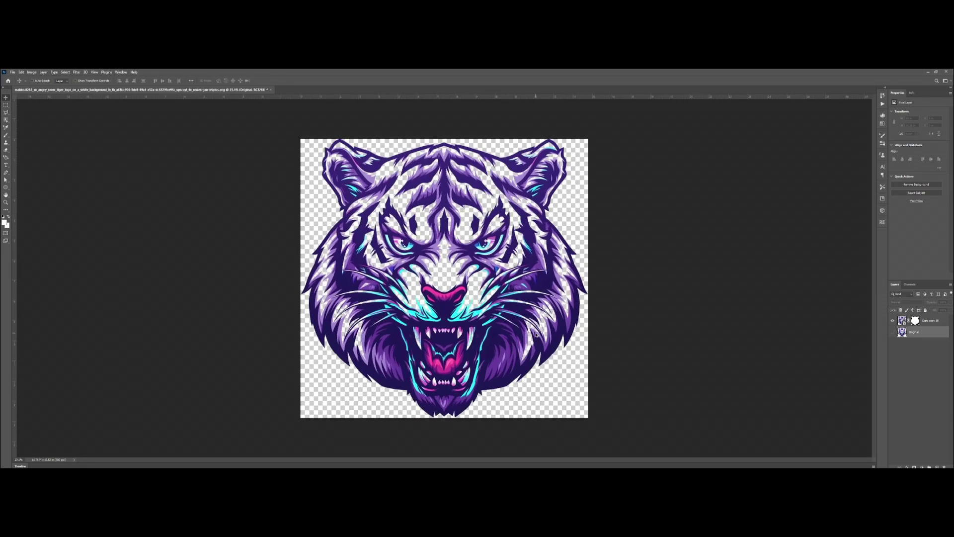
Step: Save a copy of the artwork to Downloads as a Photoshop PDF, with a file name describing the white knockout
{"action": "key", "text": "ctrl+alt+s"}
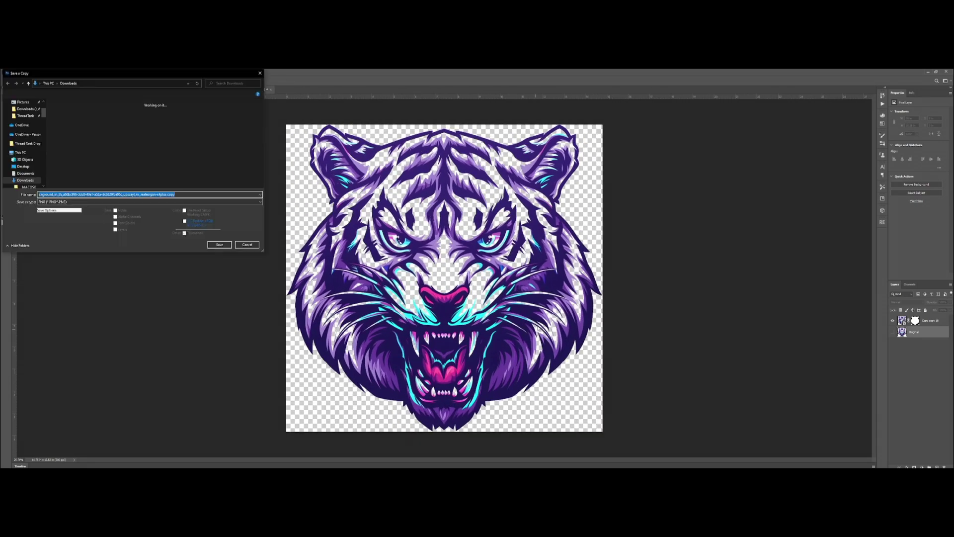
{"action": "left_click", "coordinate": [187, 195]}
{"action": "key", "text": "ctrl+a"}
{"action": "type", "text": "white-knock"}
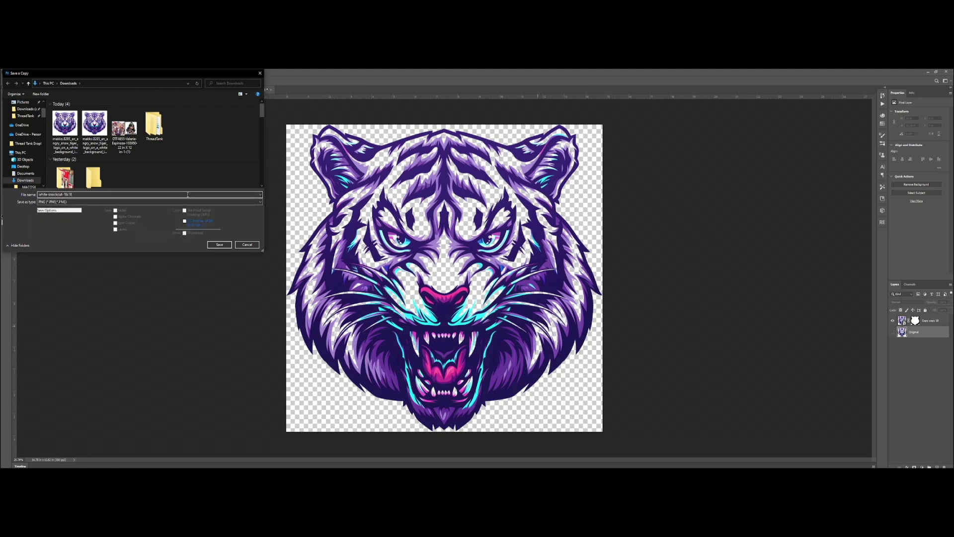
{"action": "left_click", "coordinate": [199, 202]}
{"action": "left_click", "coordinate": [228, 272]}
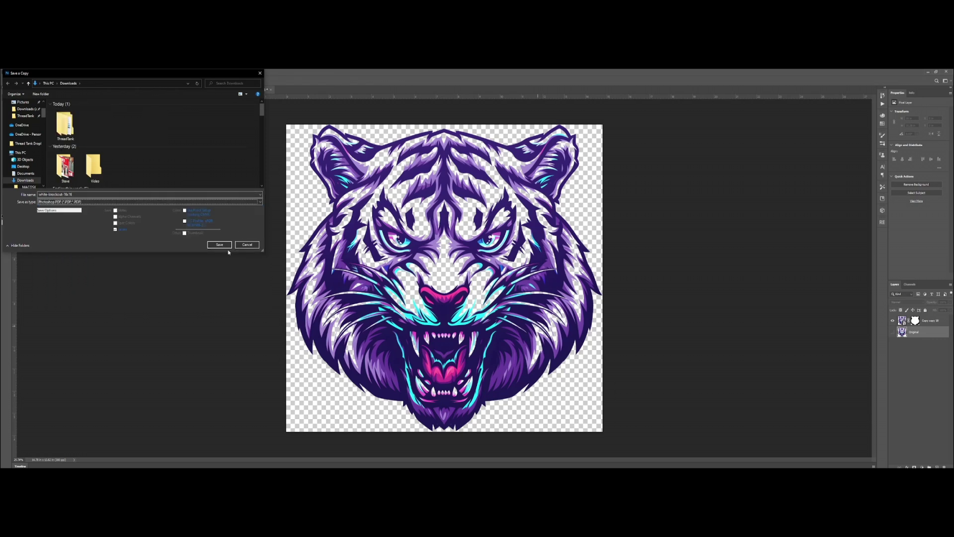
{"action": "left_click", "coordinate": [225, 245]}
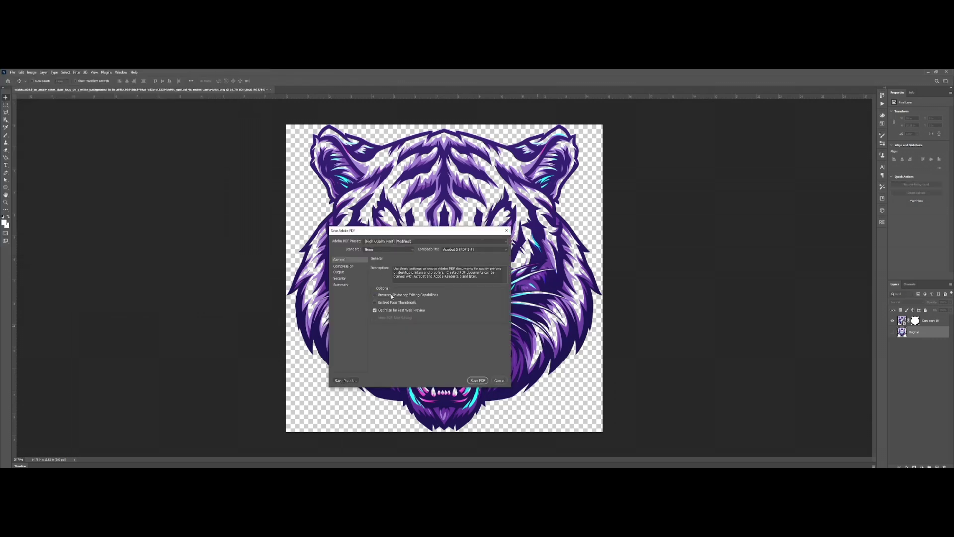
{"action": "left_click", "coordinate": [477, 381]}
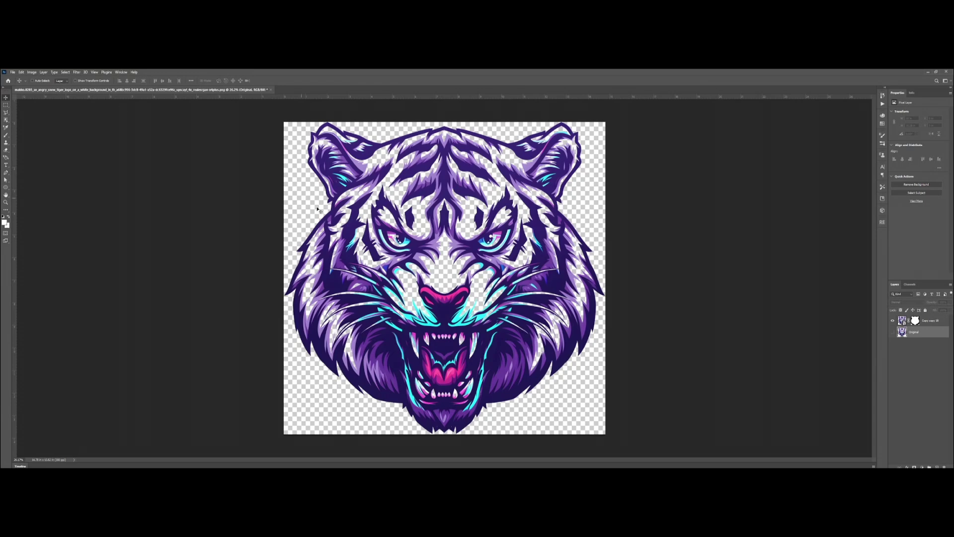
{"action": "key", "text": "ctrl"}
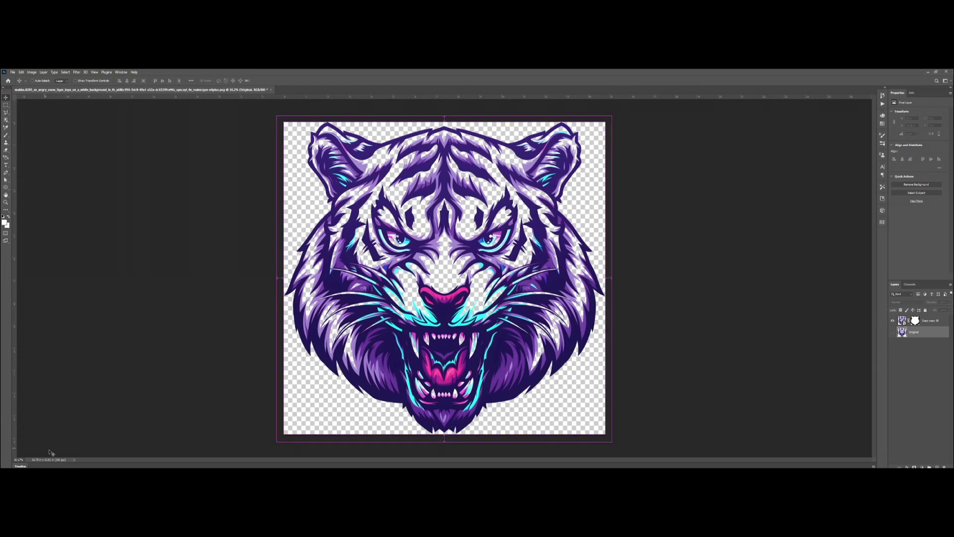